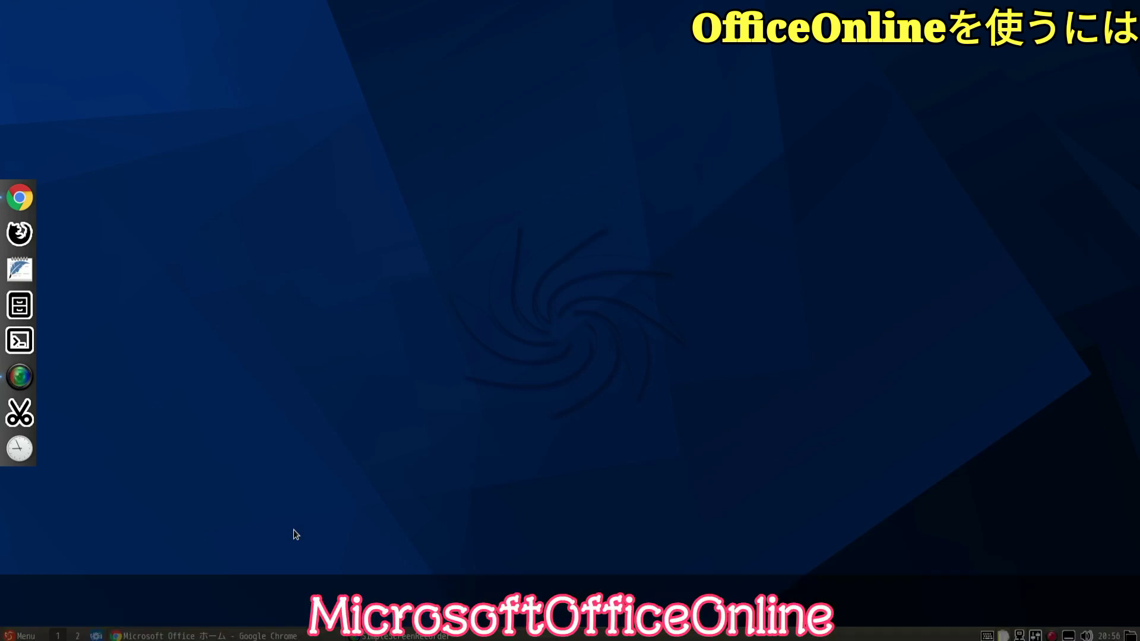
- Restore the Chrome window showing the Microsoft Office home page from the taskbar
{"action": "left_click", "coordinate": [279, 636]}
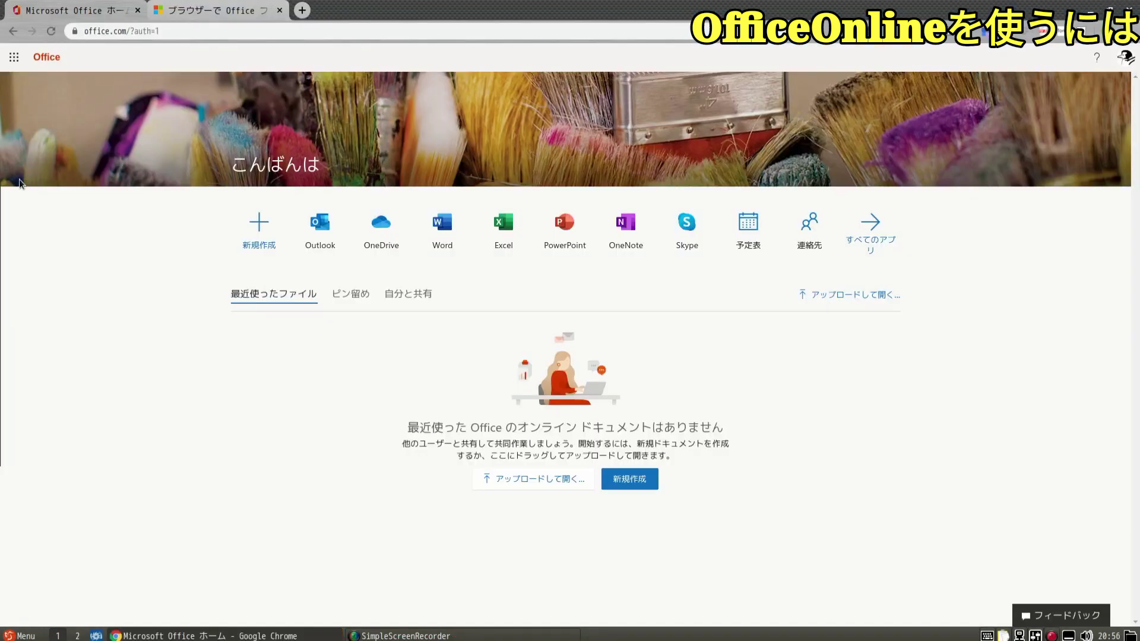
{"action": "left_click", "coordinate": [178, 31]}
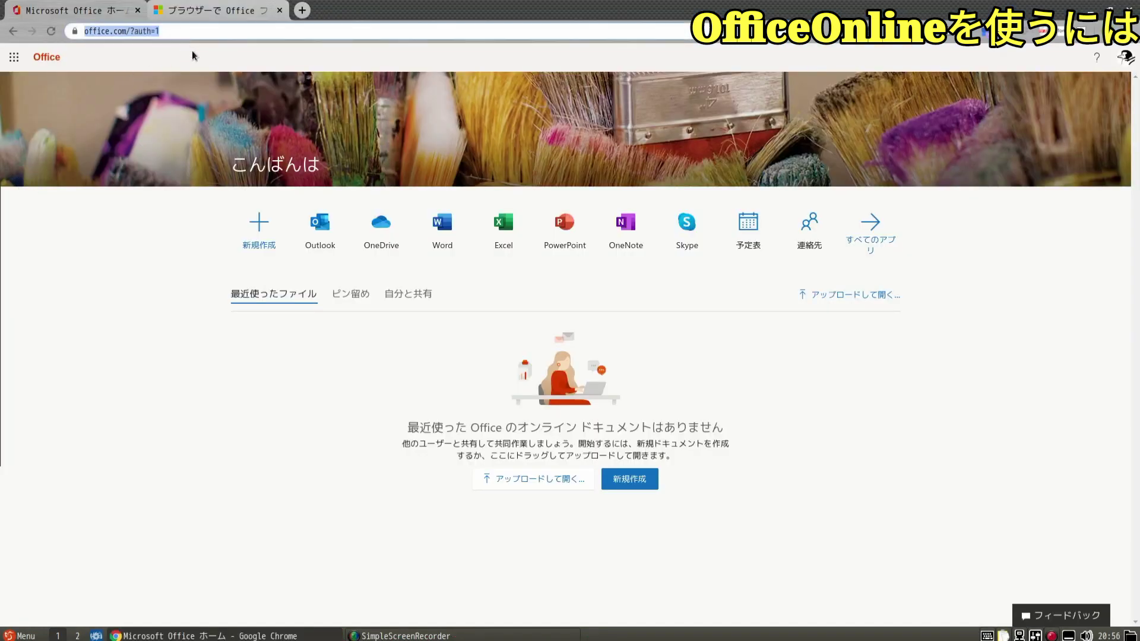
{"action": "left_click", "coordinate": [181, 31]}
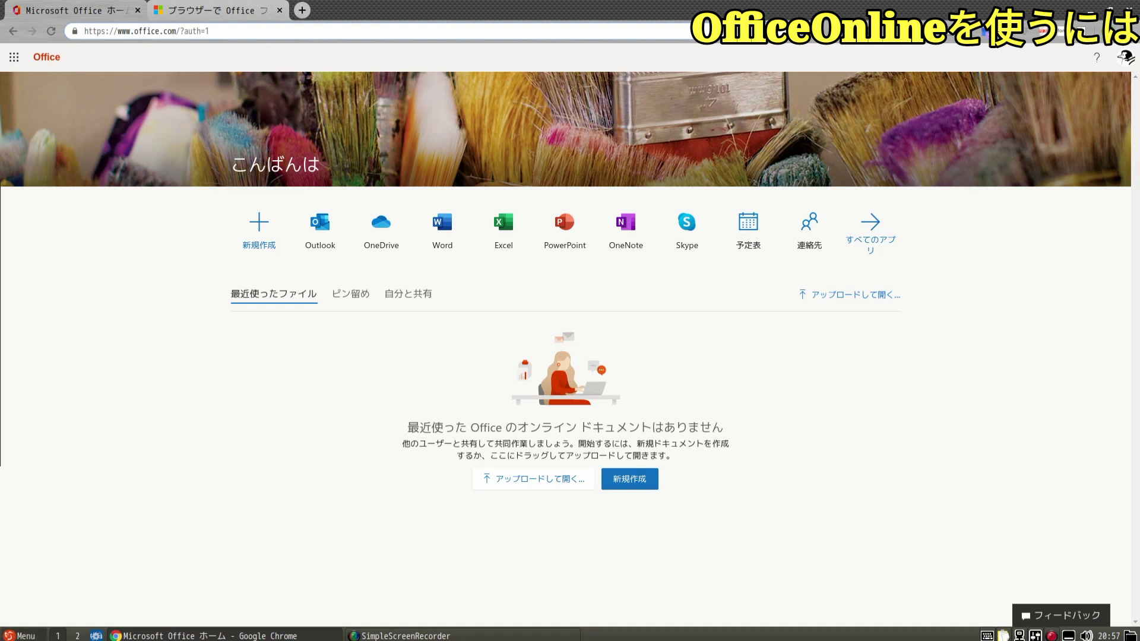
{"action": "left_click", "coordinate": [21, 635]}
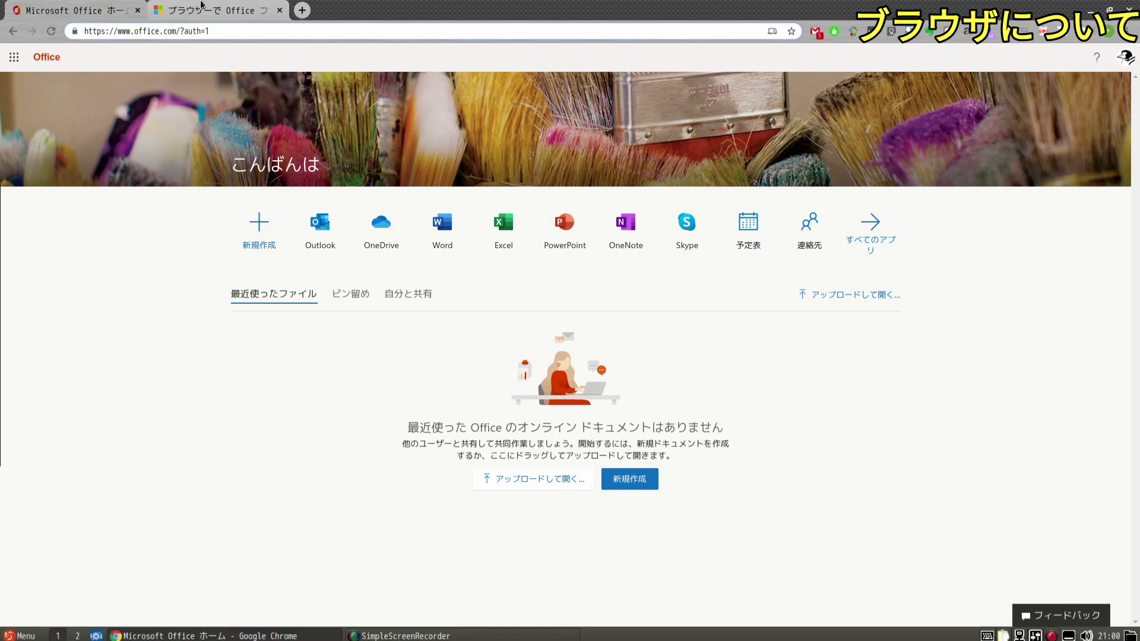
- Follow the support article's 'Chrome ウェブストア' link to the Office extension's store page
{"action": "left_click", "coordinate": [203, 12]}
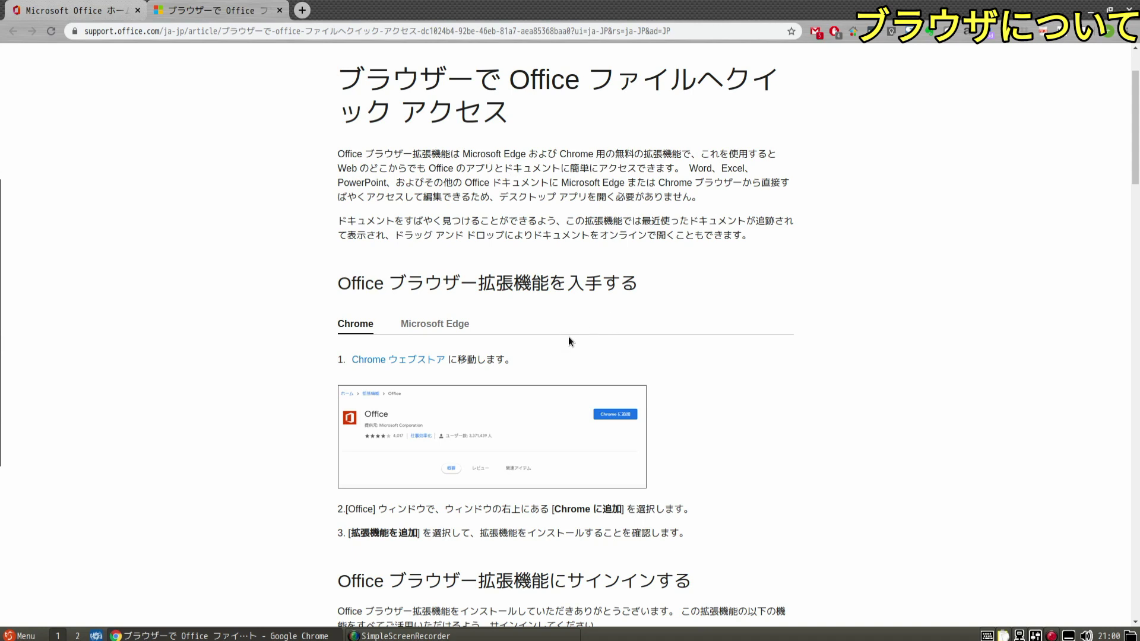
{"action": "left_click", "coordinate": [414, 366]}
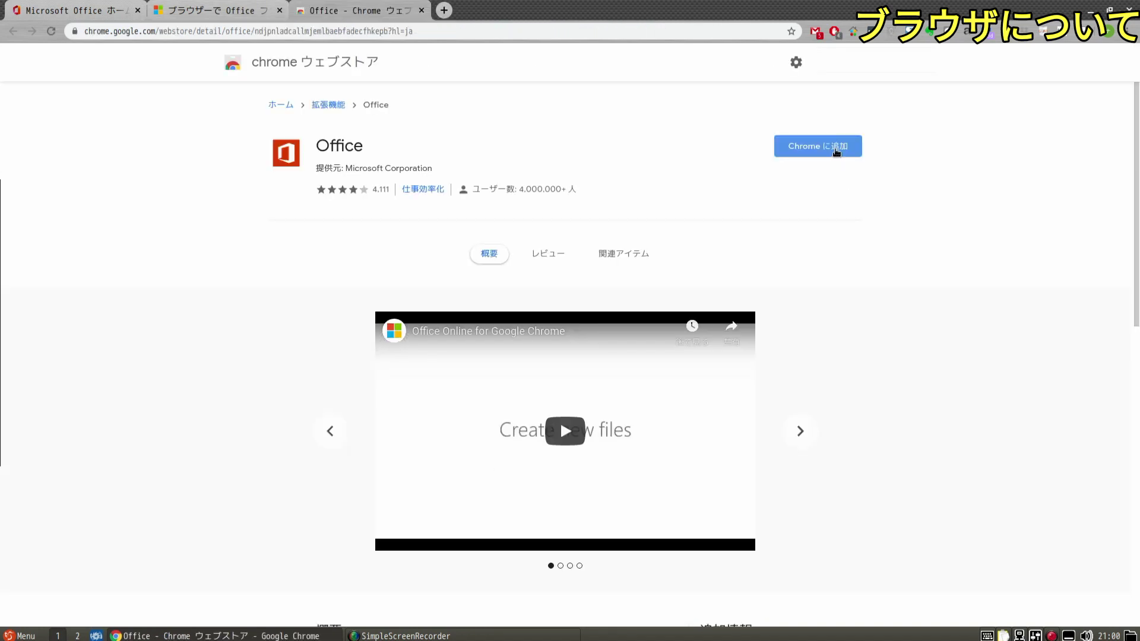
- Add the Office extension to Chrome, accepting its requested permissions
{"action": "left_click", "coordinate": [836, 153]}
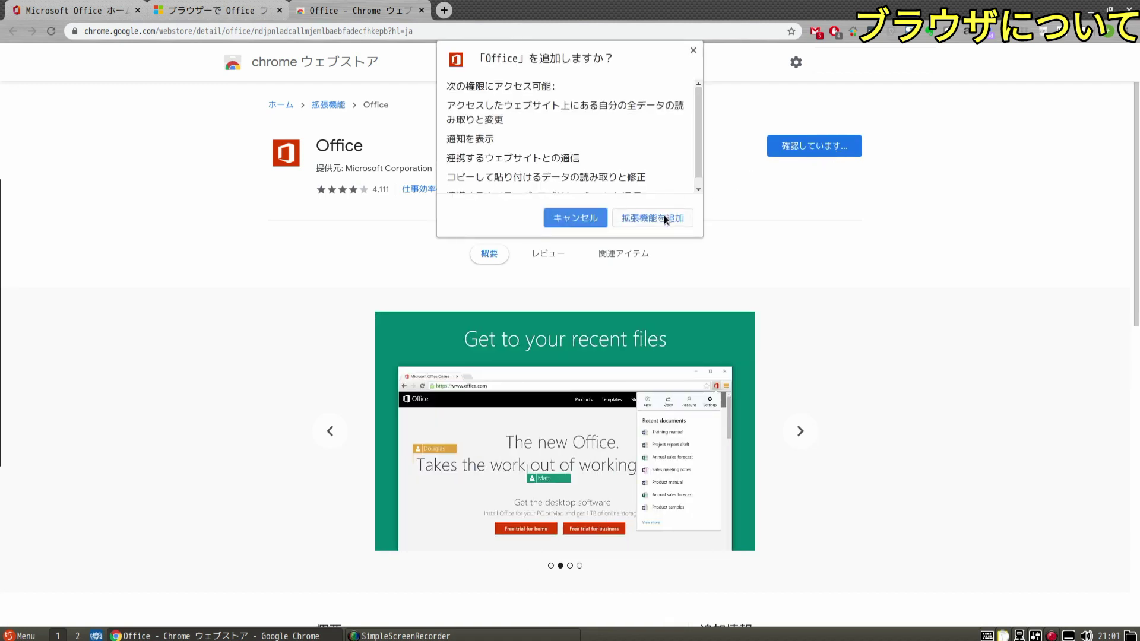
{"action": "left_click", "coordinate": [666, 219]}
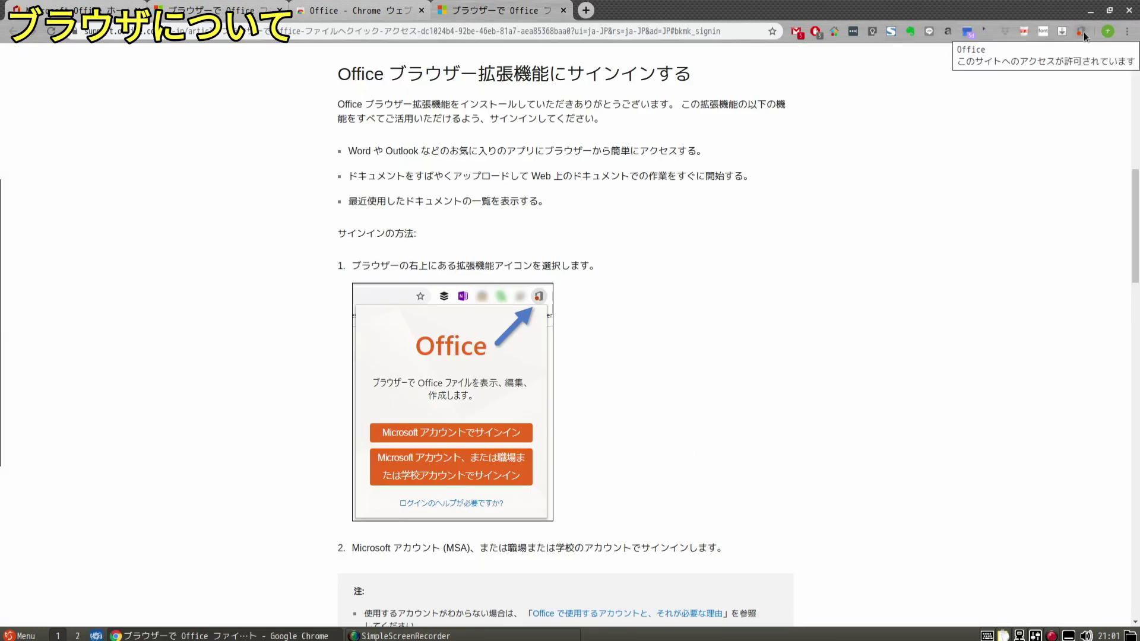
- Sign the Office extension in with a Microsoft account
{"action": "left_click", "coordinate": [1080, 31]}
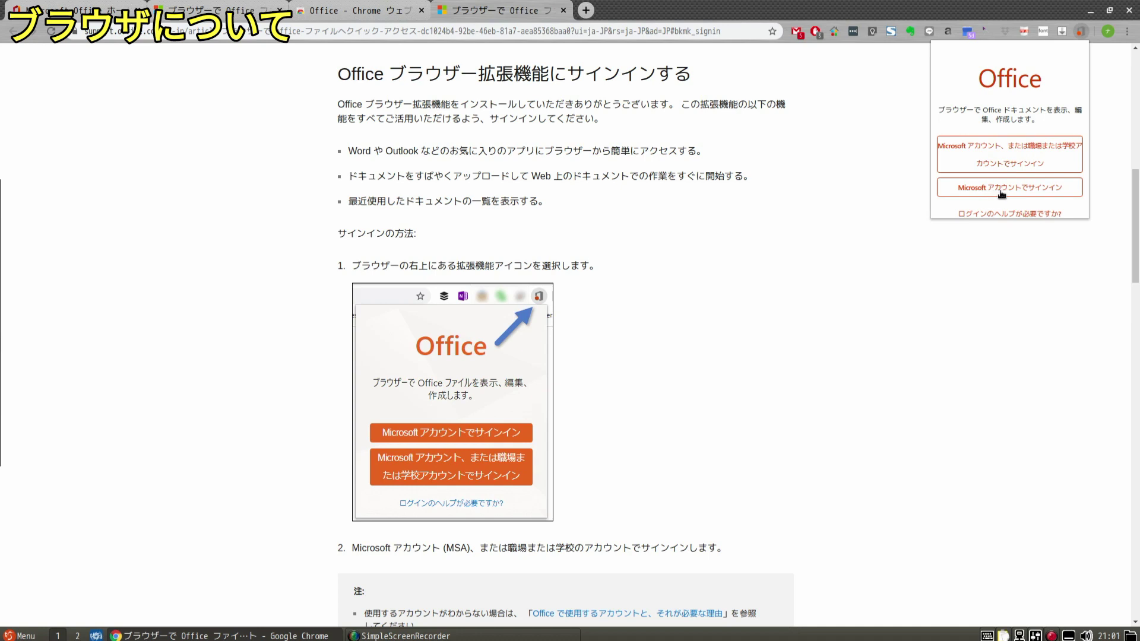
{"action": "left_click", "coordinate": [1023, 193]}
{"action": "left_click", "coordinate": [1079, 32]}
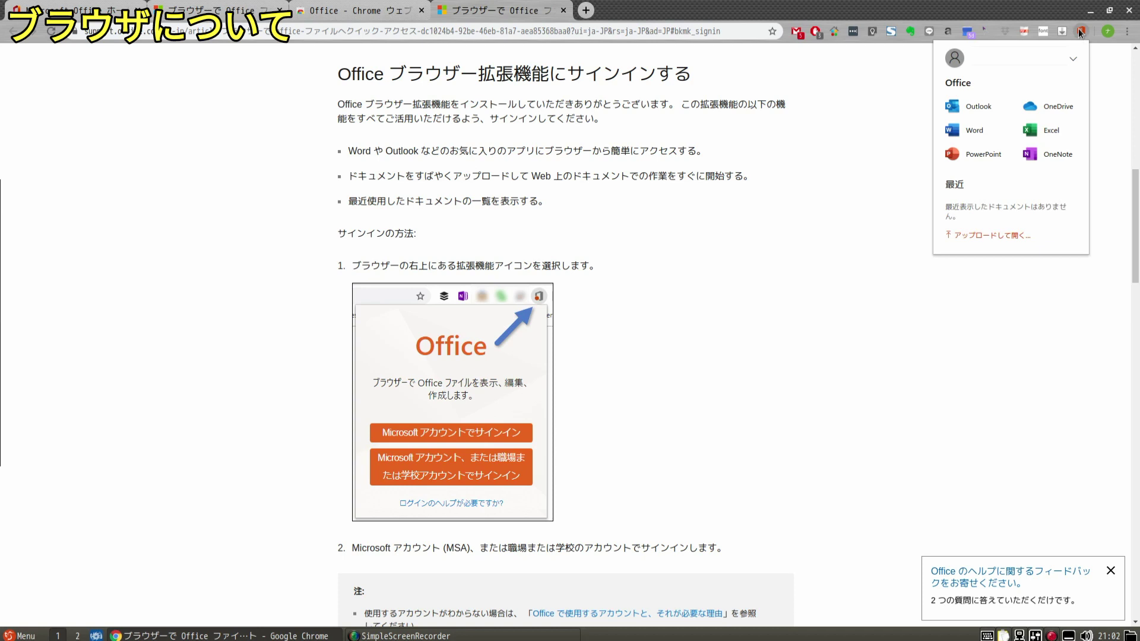
- Return to the Office home page tab and check the extension's app shortcuts
{"action": "left_click", "coordinate": [1079, 32]}
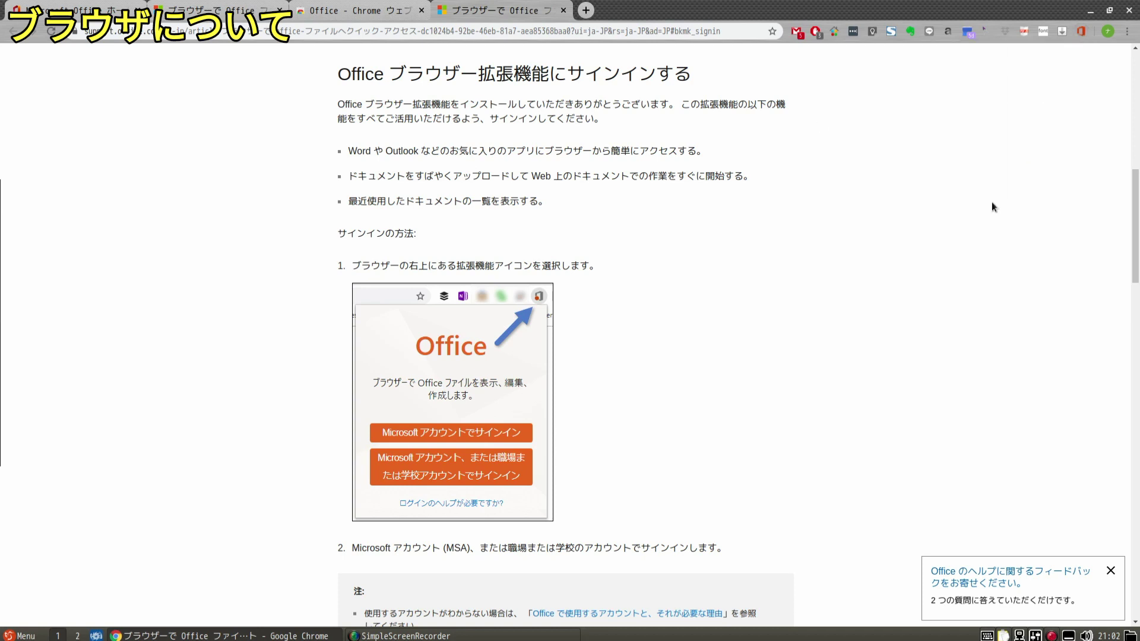
{"action": "left_click", "coordinate": [77, 10]}
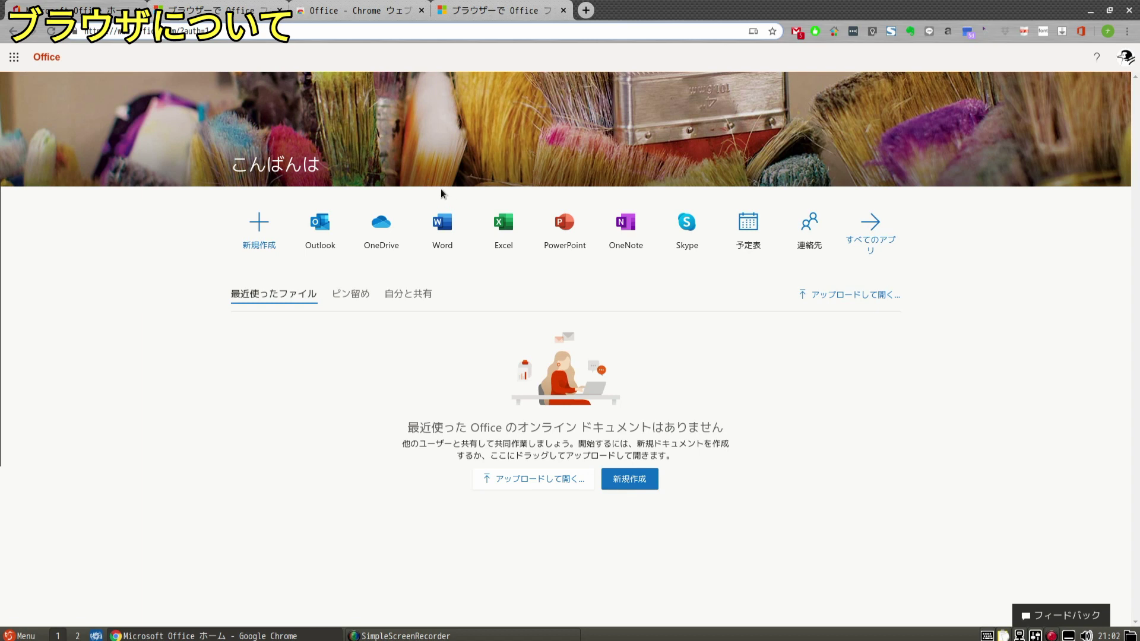
{"action": "left_click", "coordinate": [1081, 31]}
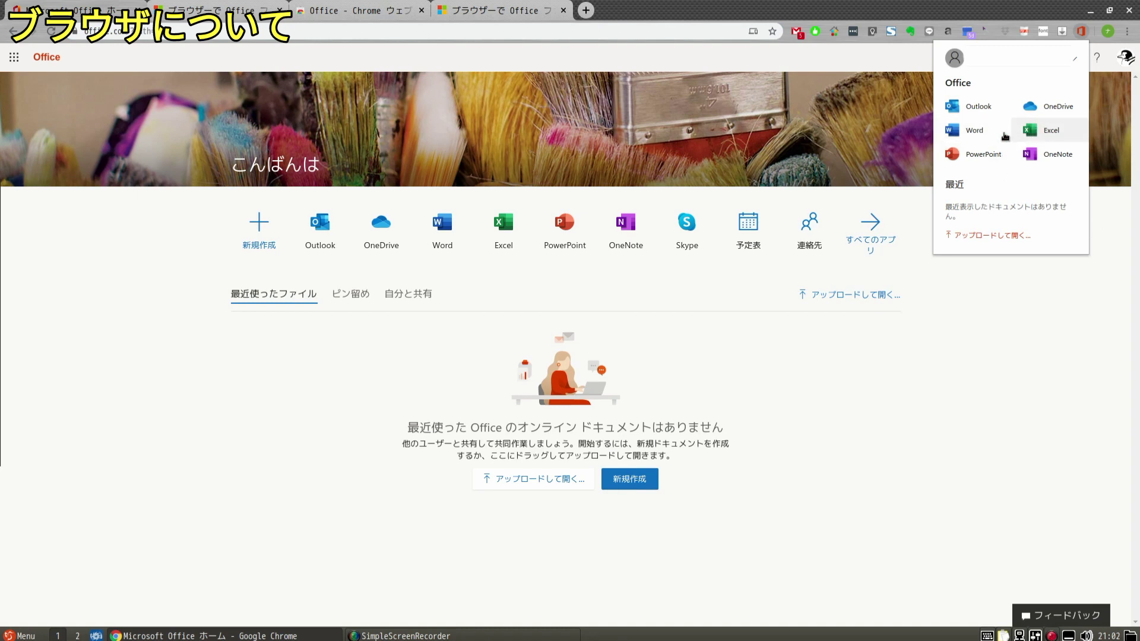
{"action": "left_click", "coordinate": [881, 61]}
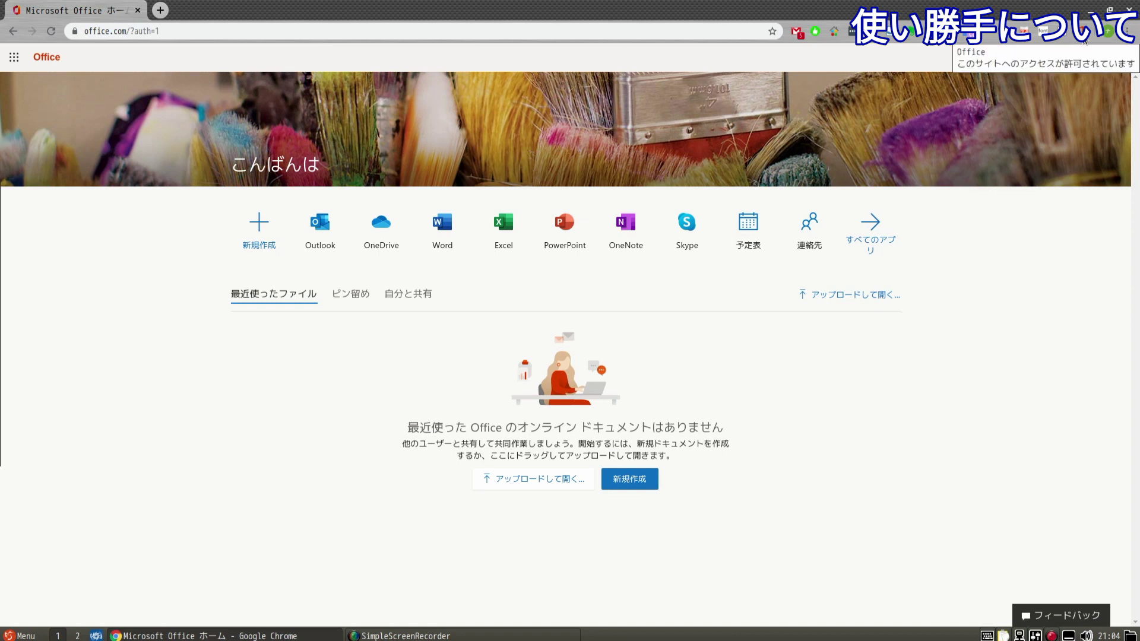
- Launch Word Online from the Office extension and create a new blank document
{"action": "left_click", "coordinate": [1084, 40]}
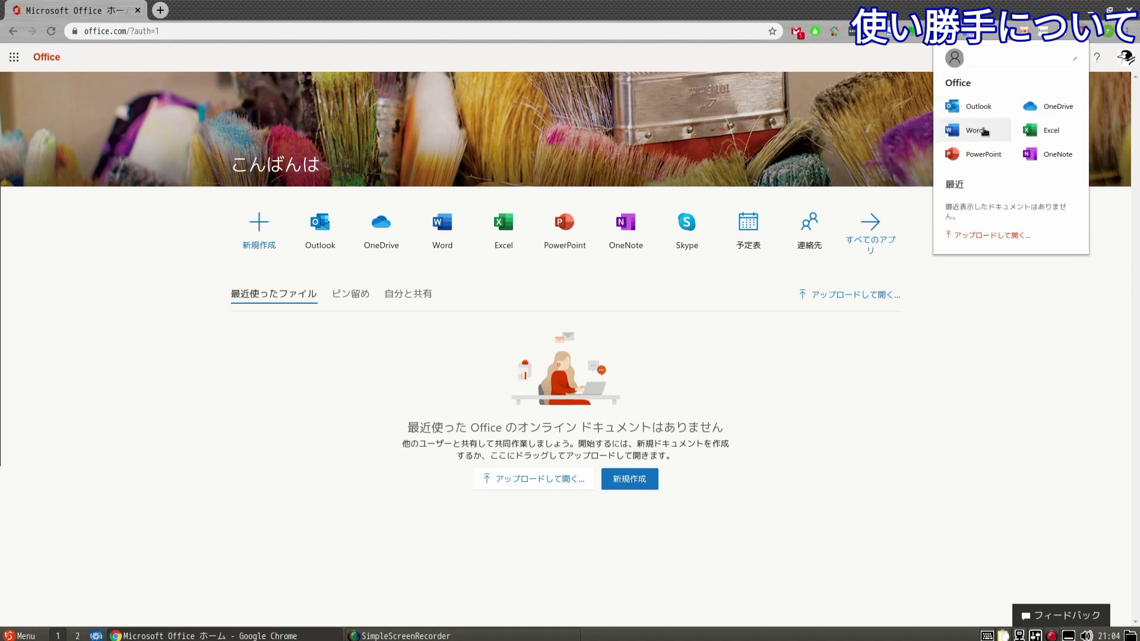
{"action": "left_click", "coordinate": [982, 130]}
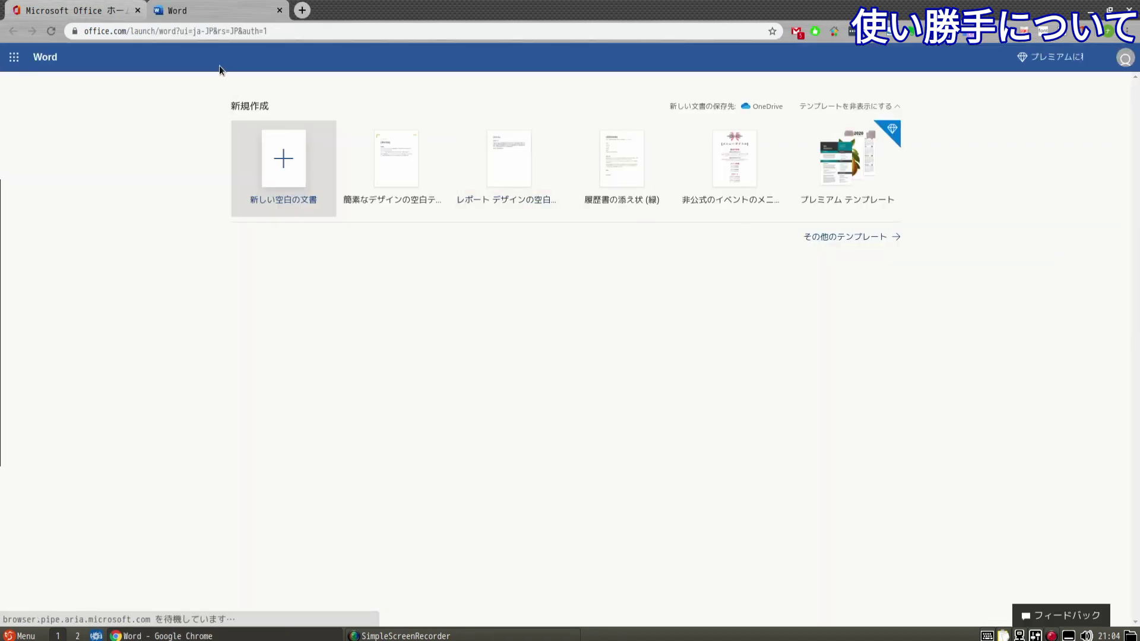
{"action": "left_click", "coordinate": [284, 172]}
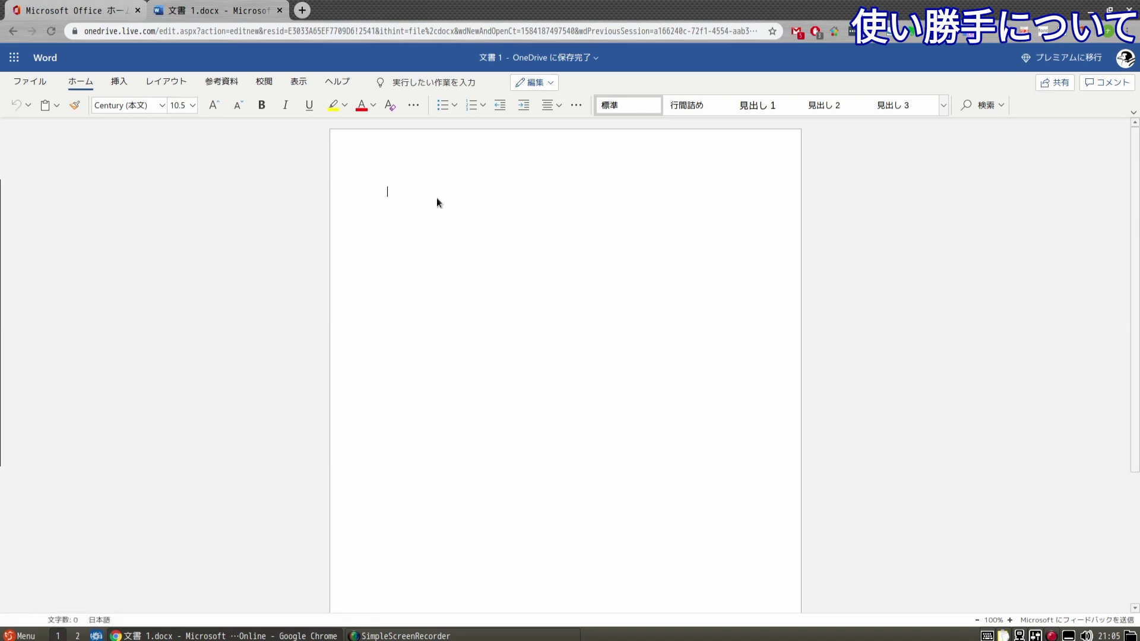
- Type 日本語を入力してみます。 on the first line, then start a new line
{"action": "type", "text": "nihongo"}
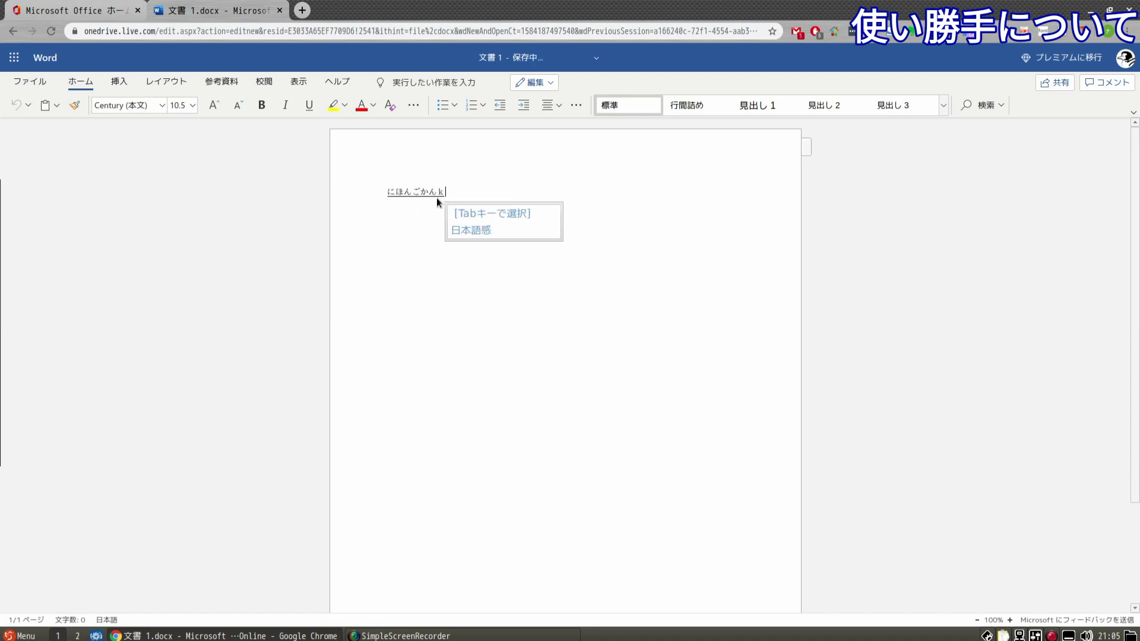
{"action": "type", "text": "wo"}
{"action": "key", "text": "space"}
{"action": "type", "text": "n"}
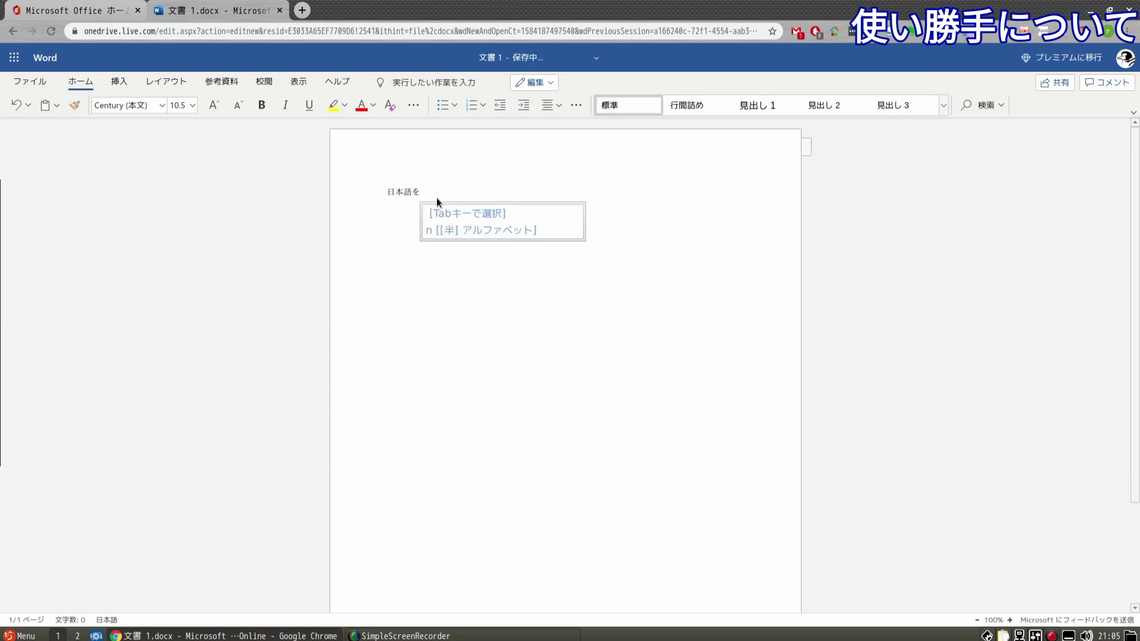
{"action": "type", "text": "yuuryokushi"}
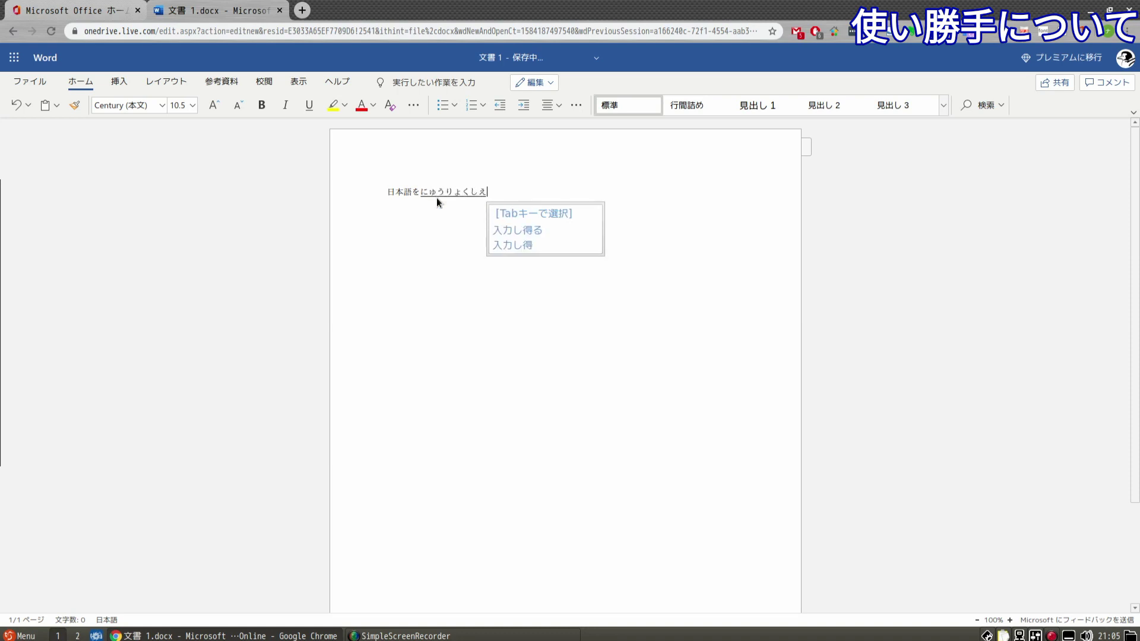
{"action": "type", "text": "temimasu."}
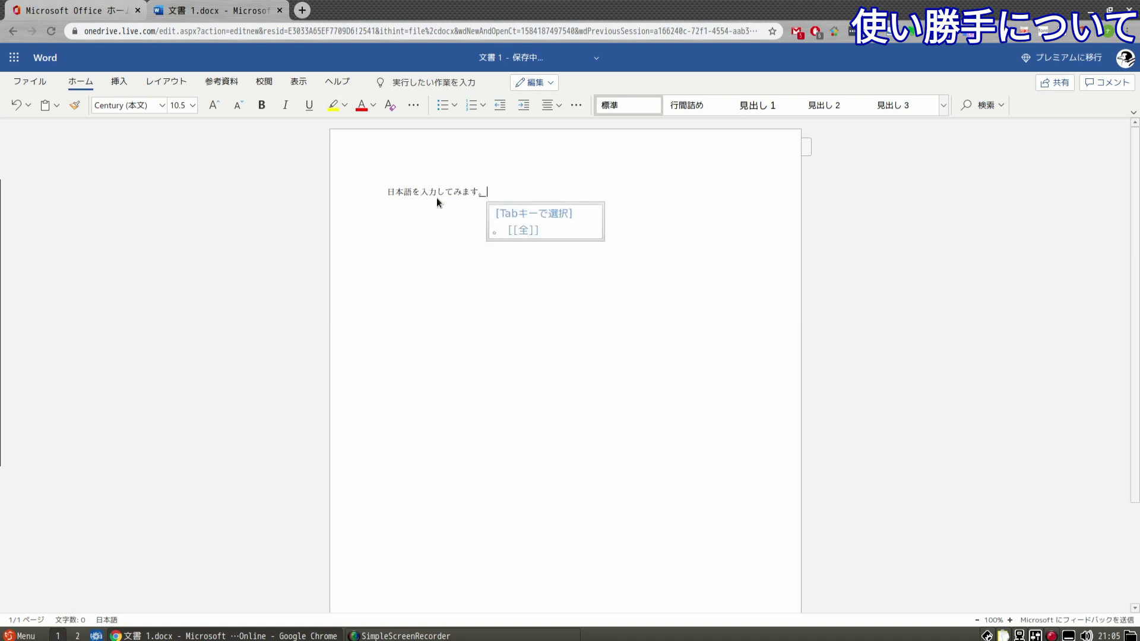
{"action": "key", "text": "space"}
{"action": "key", "text": "Return"}
{"action": "key", "text": "Return"}
{"action": "triple_click", "coordinate": [437, 198]}
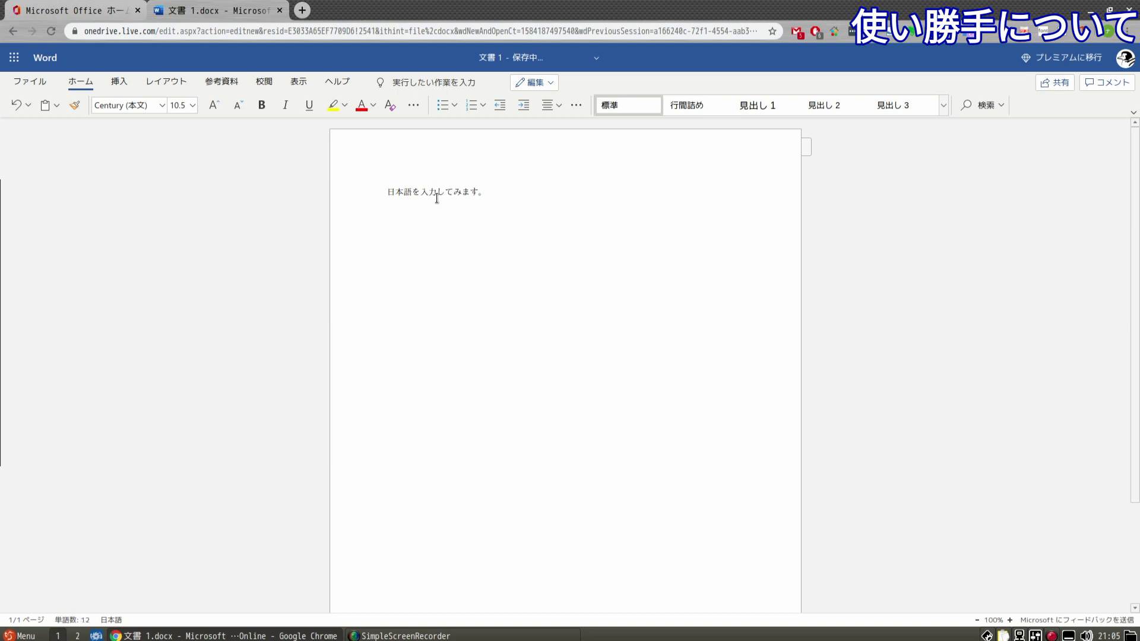
{"action": "left_click", "coordinate": [436, 199]}
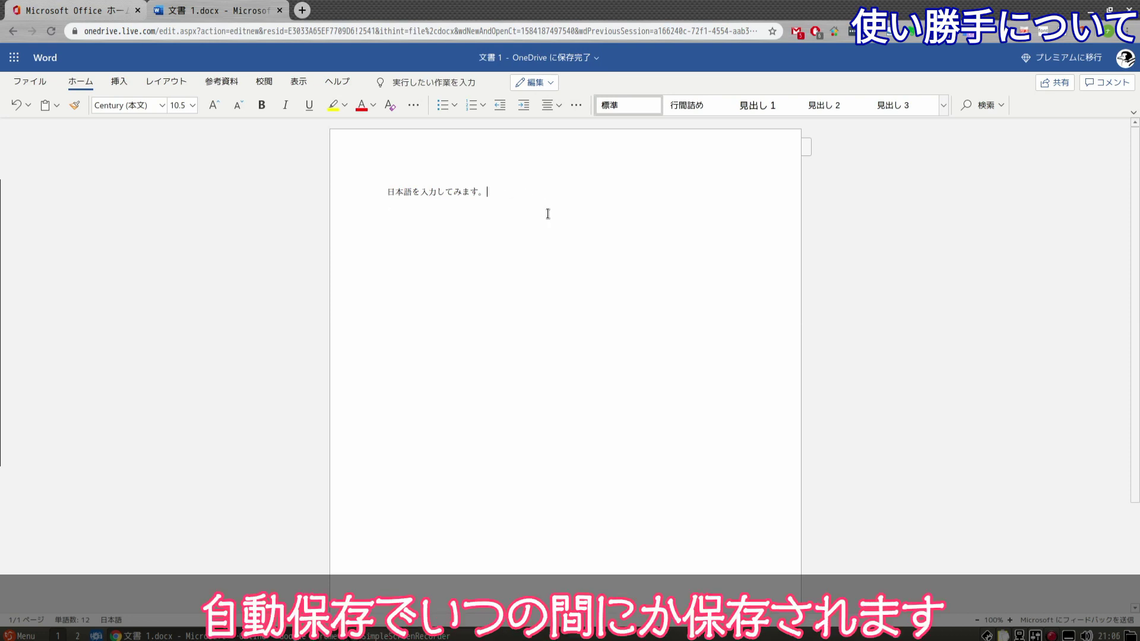
- Add サンプル1, サンプル2 and サンプル3 as a numbered list
{"action": "key", "text": "Return"}
{"action": "key", "text": "Return"}
{"action": "type", "text": "サンプル1 サンプル2 サンプル3"}
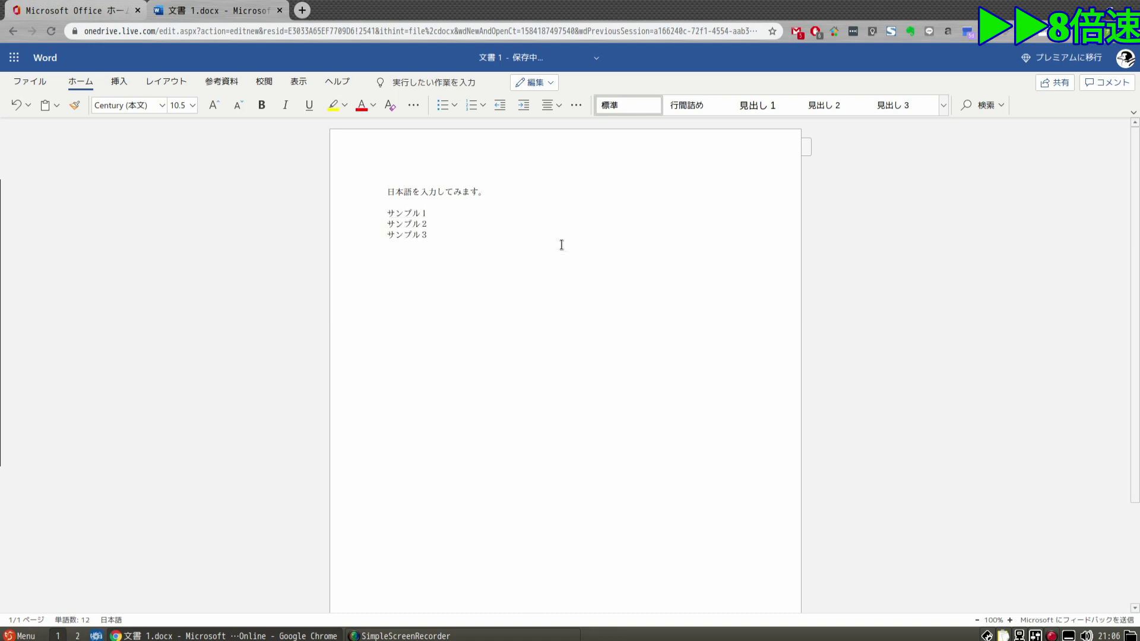
{"action": "left_click_drag", "start_coordinate": [427, 235], "coordinate": [387, 212]}
{"action": "left_click", "coordinate": [443, 105]}
{"action": "left_click", "coordinate": [471, 105]}
- Insert a three-column, four-row table below the list and tidy the empty lines around it
{"action": "left_click", "coordinate": [119, 82]}
{"action": "left_click", "coordinate": [36, 105]}
{"action": "left_click", "coordinate": [65, 155]}
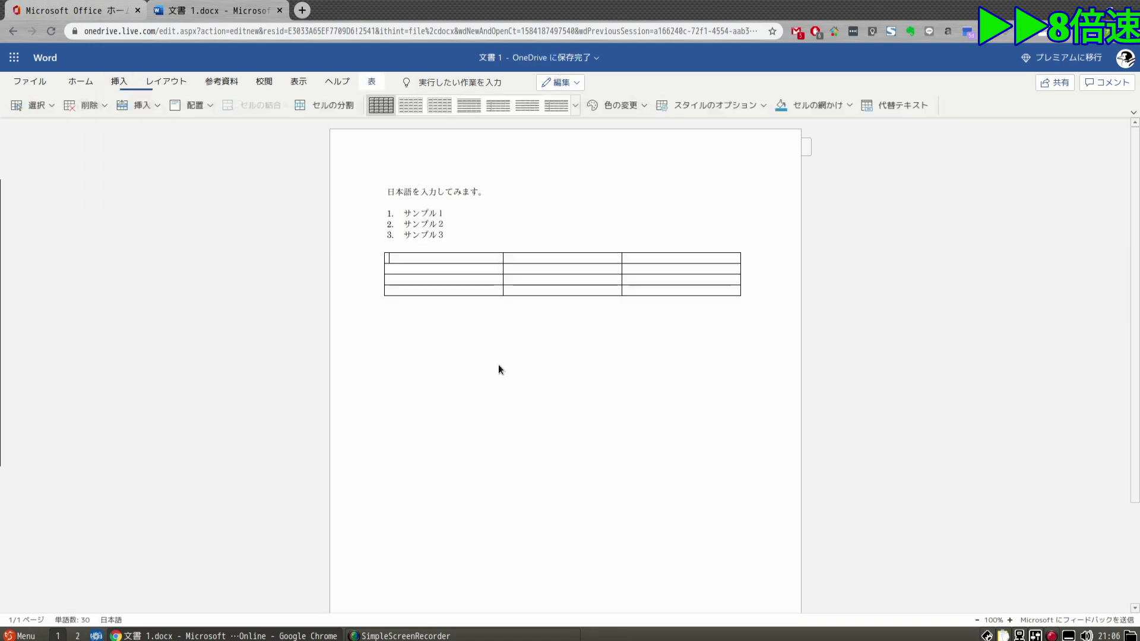
{"action": "left_click", "coordinate": [486, 243]}
{"action": "key", "text": "Return"}
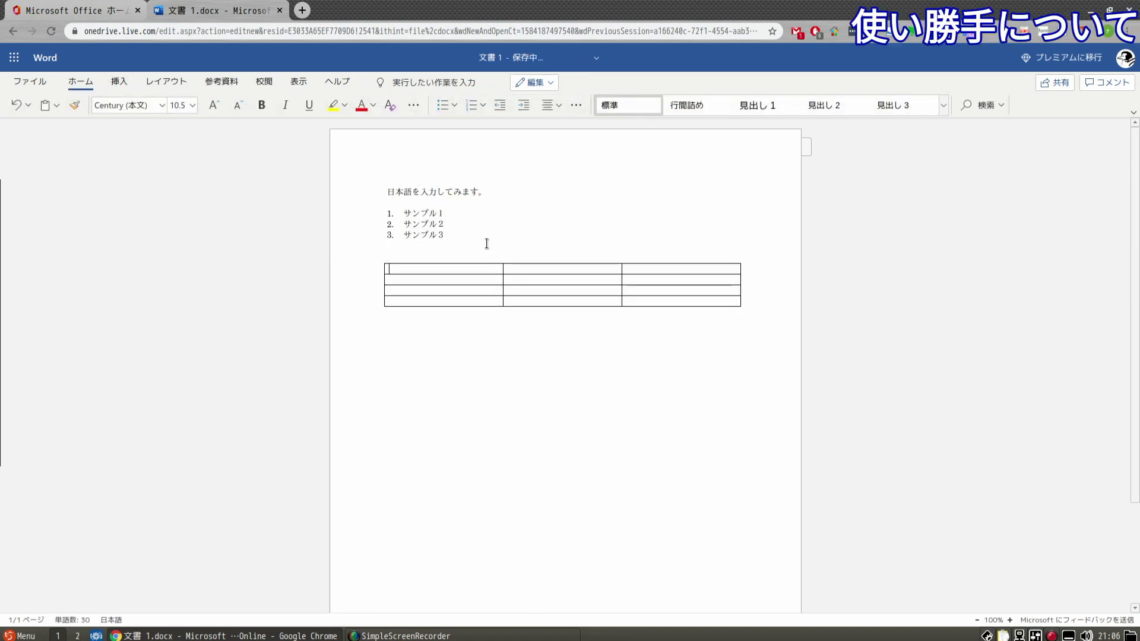
{"action": "key", "text": "Return"}
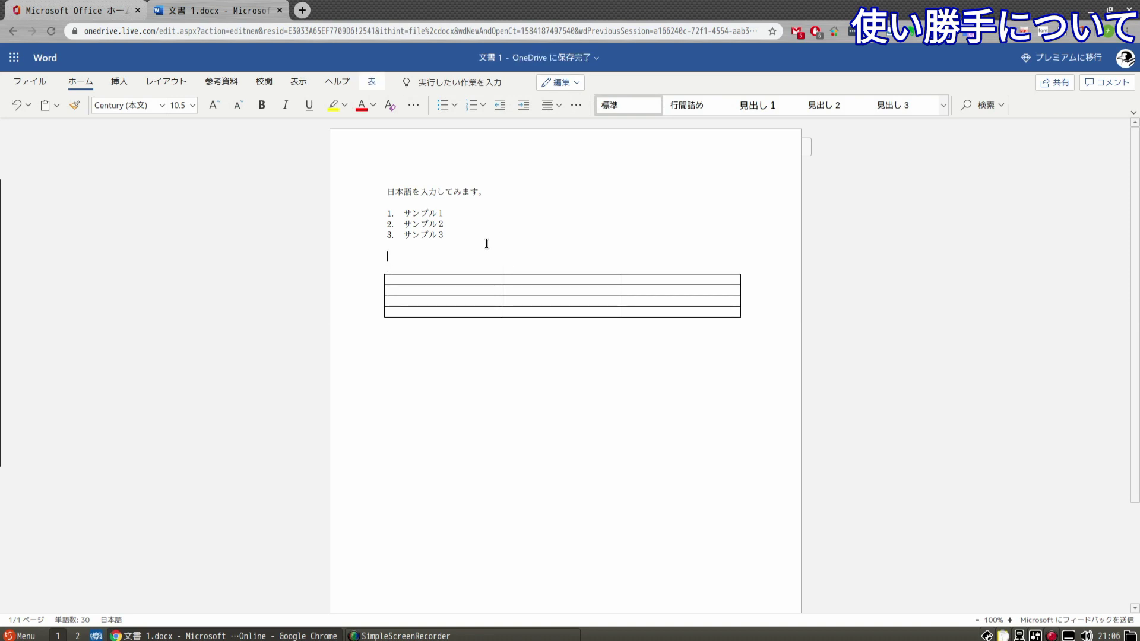
{"action": "key", "text": "BackSpace"}
{"action": "key", "text": "Down"}
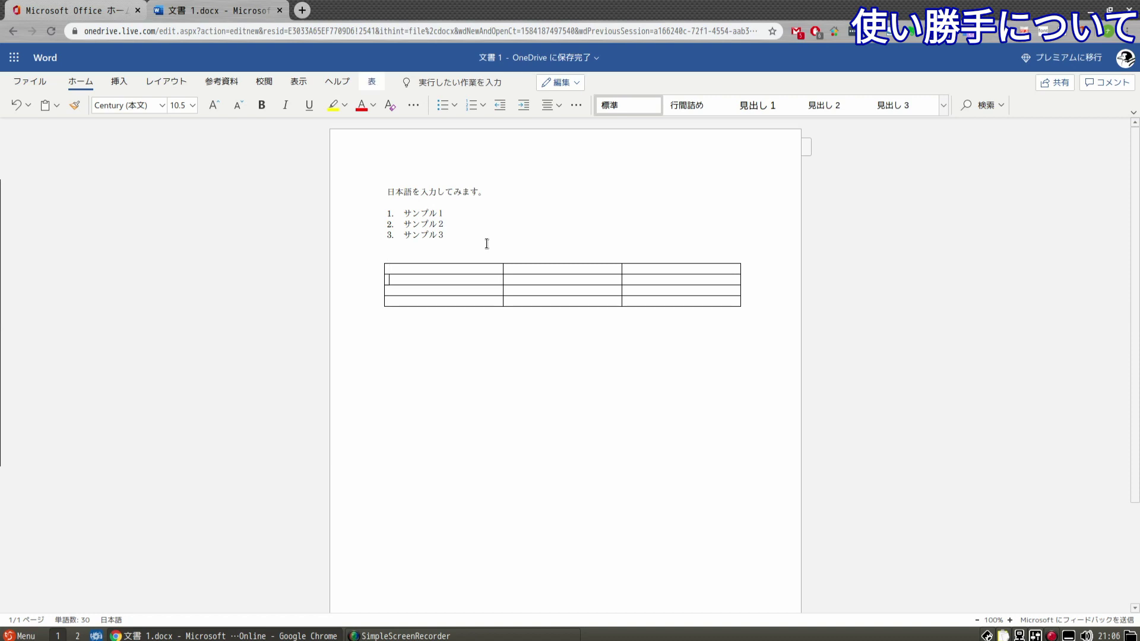
{"action": "key", "text": "Down"}
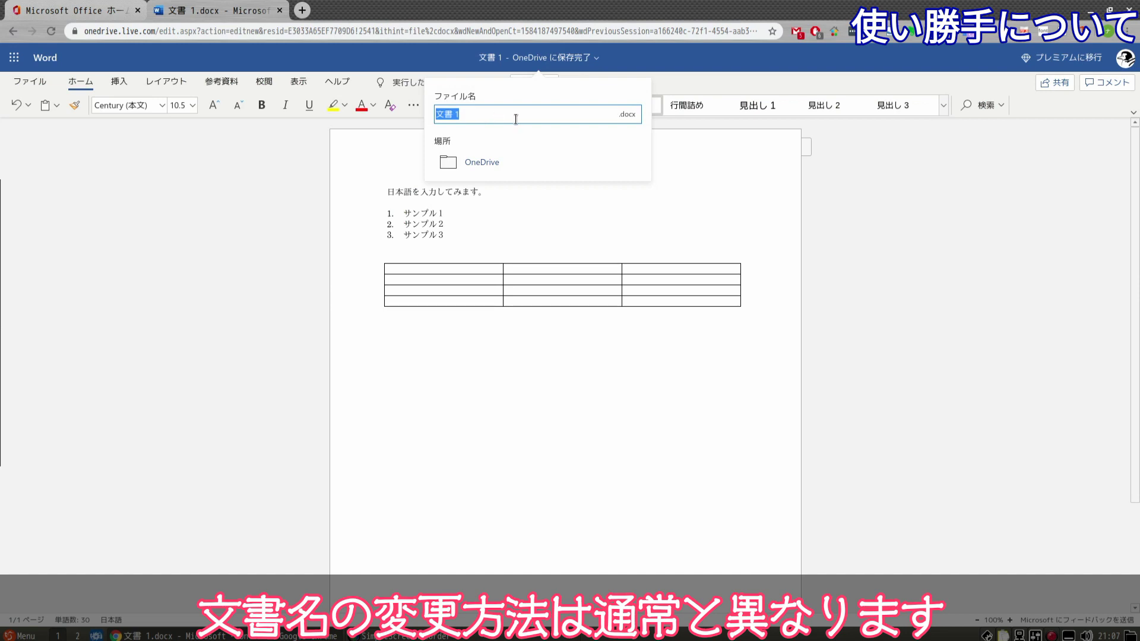
- Rename the document to サンプルテキスト
{"action": "type", "text": "sanpuru"}
{"action": "key", "text": "Return"}
{"action": "type", "text": "tgek"}
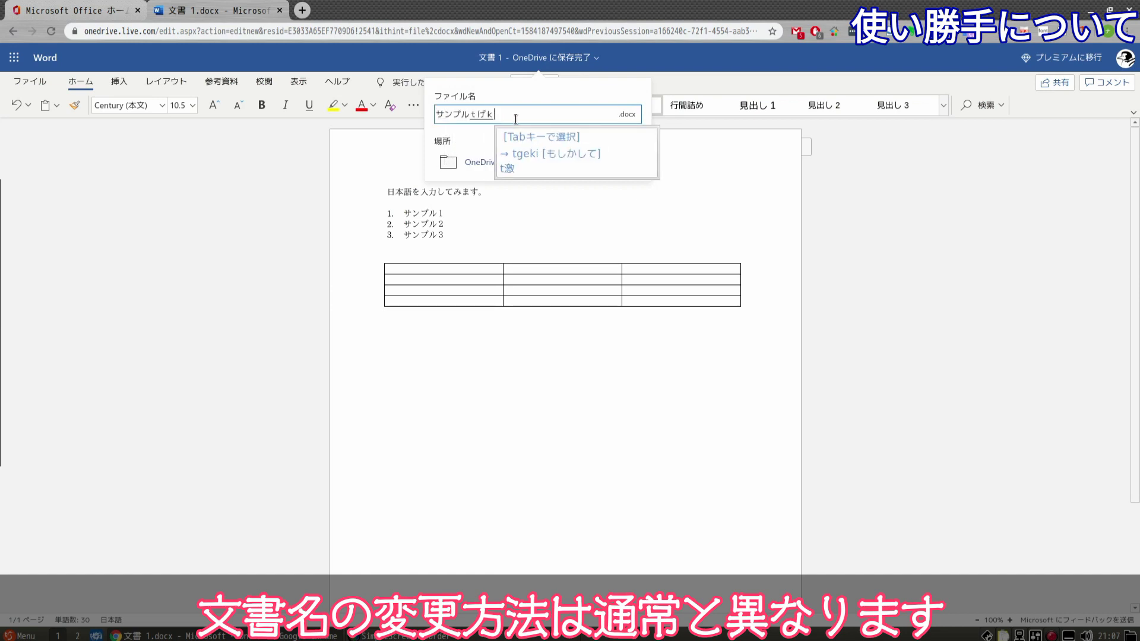
{"action": "key", "text": "BackSpace"}
{"action": "key", "text": "BackSpace"}
{"action": "key", "text": "BackSpace"}
{"action": "type", "text": "tekisut"}
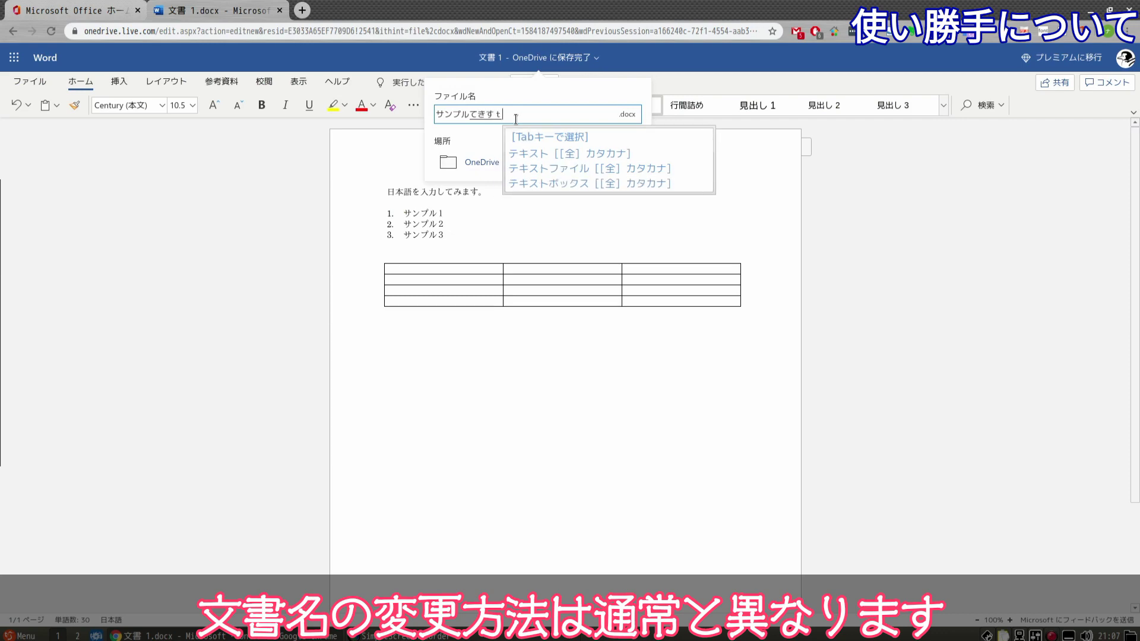
{"action": "type", "text": "o"}
{"action": "key", "text": "Tab"}
{"action": "key", "text": "Return"}
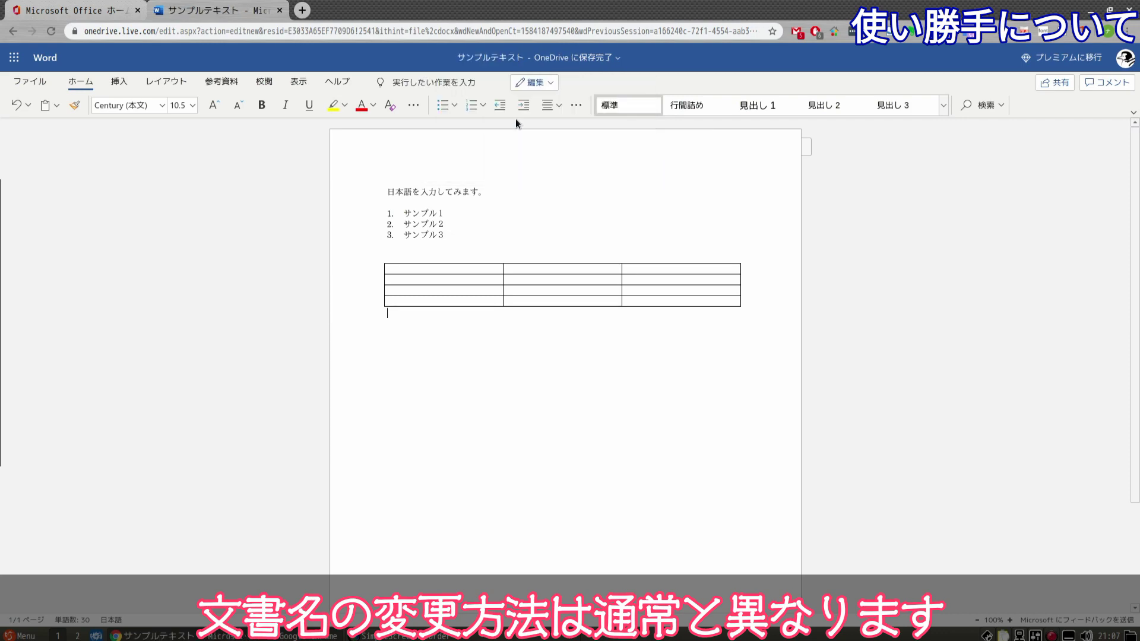
- Go back to the Word start page and switch to Excel via the app launcher
{"action": "left_click", "coordinate": [14, 57]}
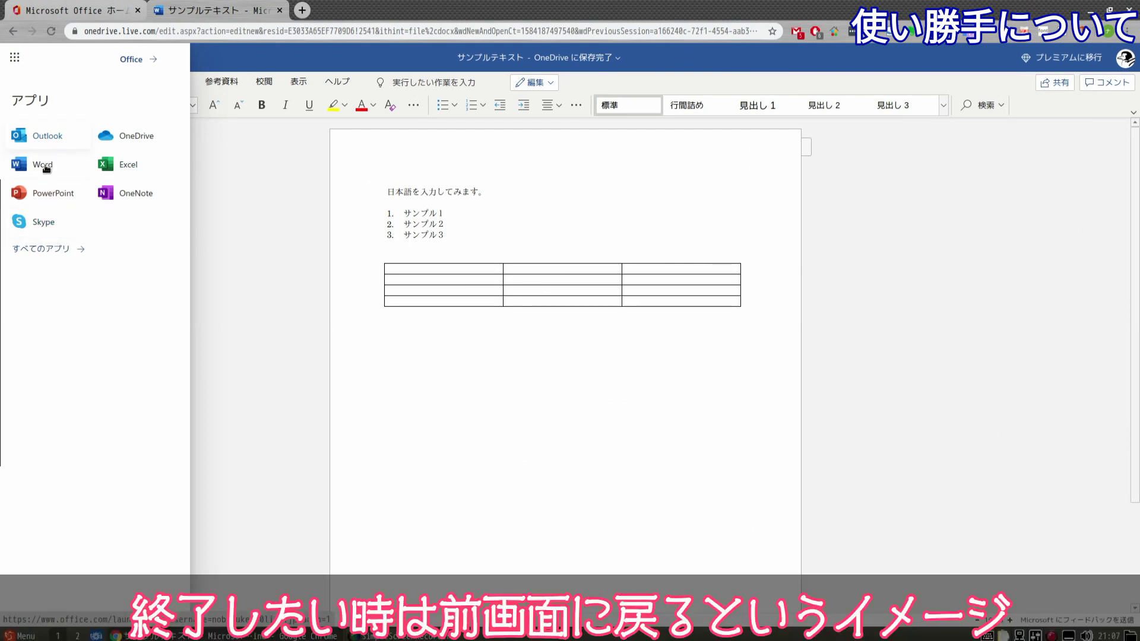
{"action": "left_click", "coordinate": [331, 355]}
{"action": "key", "text": "alt+Left"}
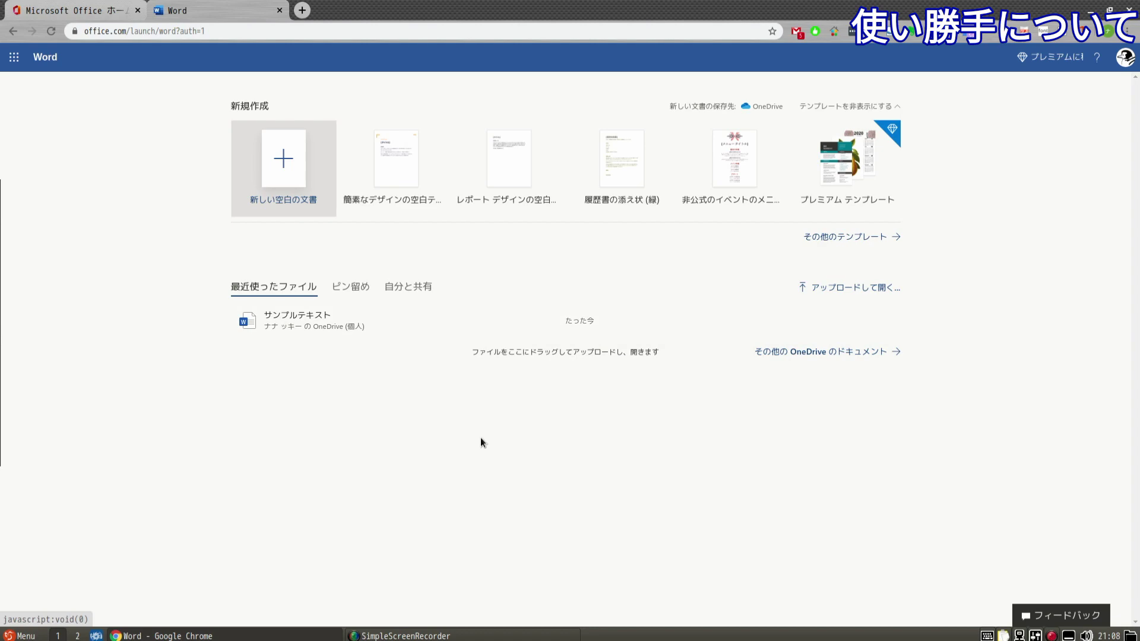
{"action": "left_click", "coordinate": [16, 59]}
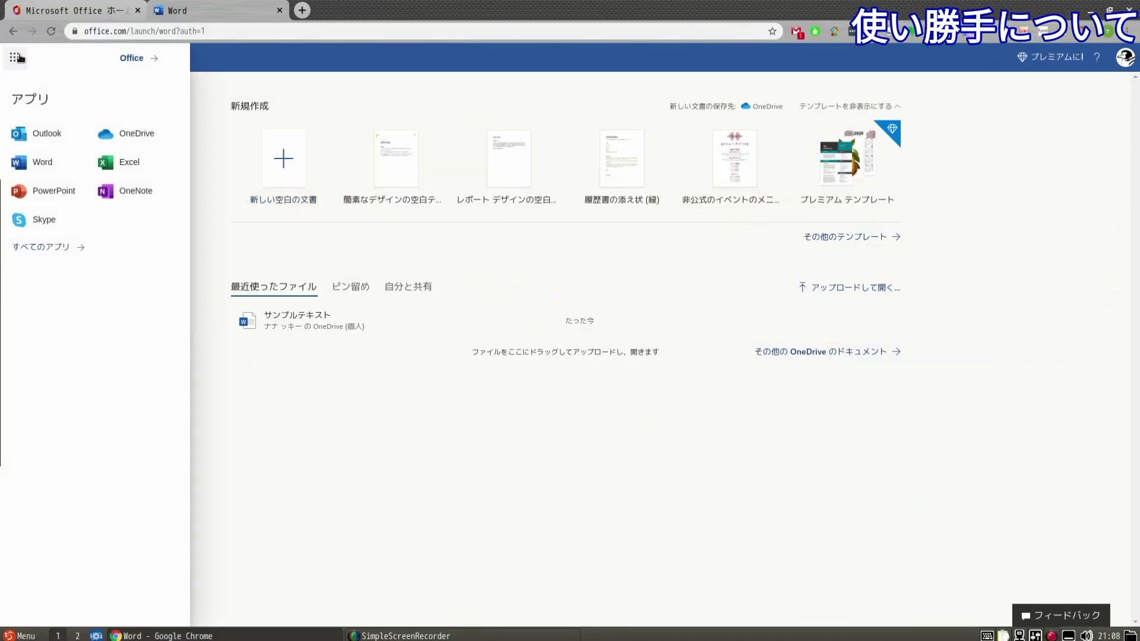
{"action": "left_click", "coordinate": [113, 166]}
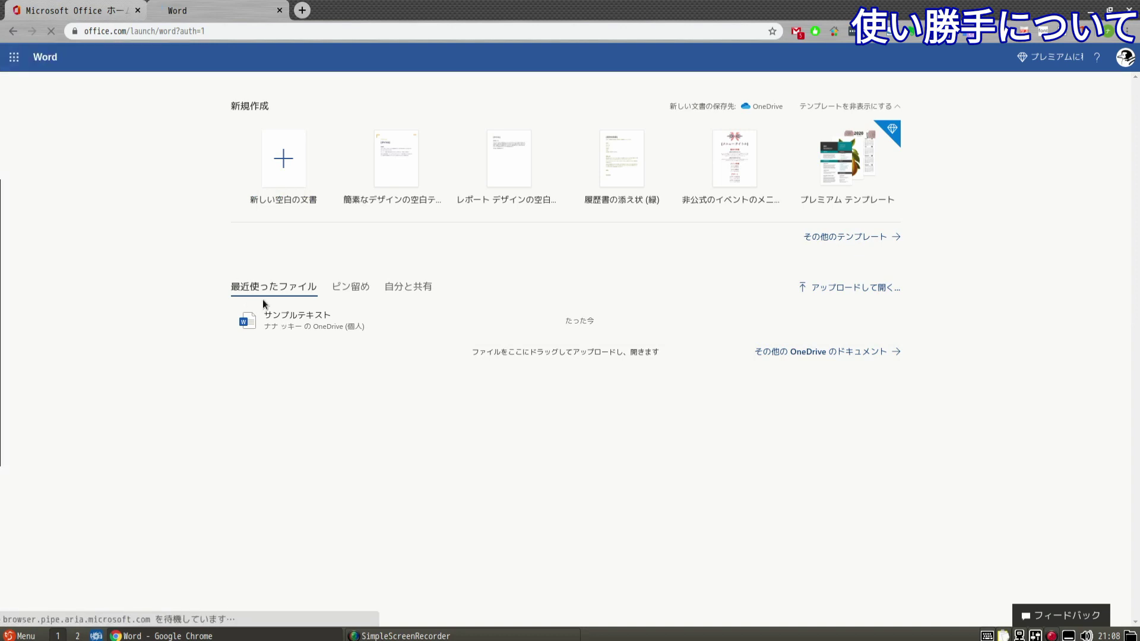
- Create a blank workbook and fill B2:B16 with the series 1–15
{"action": "left_click", "coordinate": [292, 171]}
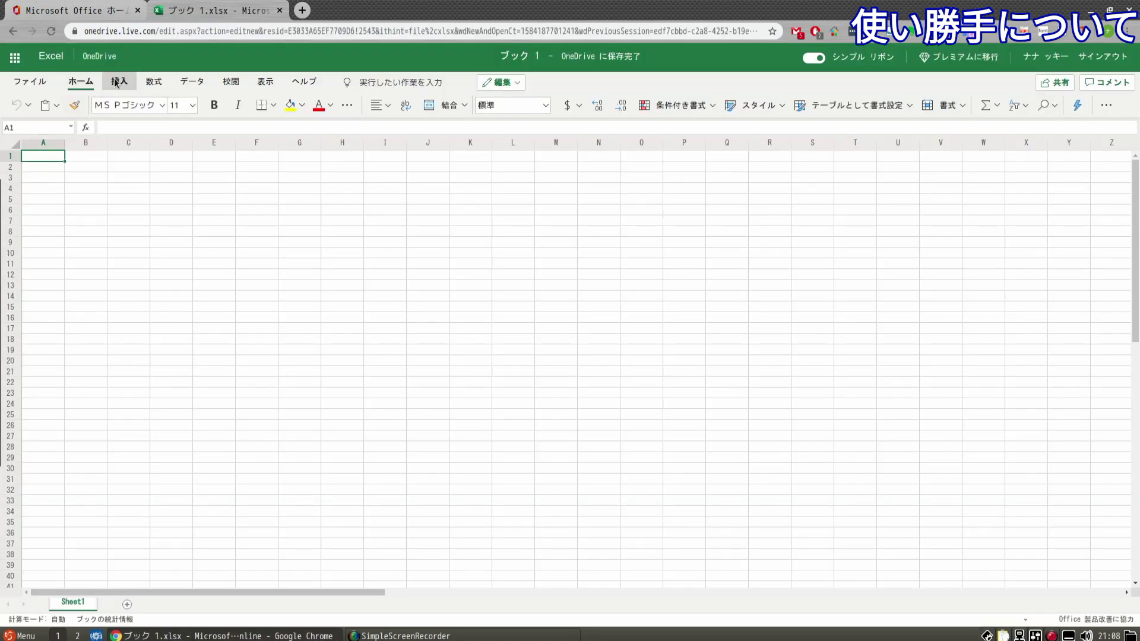
{"action": "left_click", "coordinate": [103, 170]}
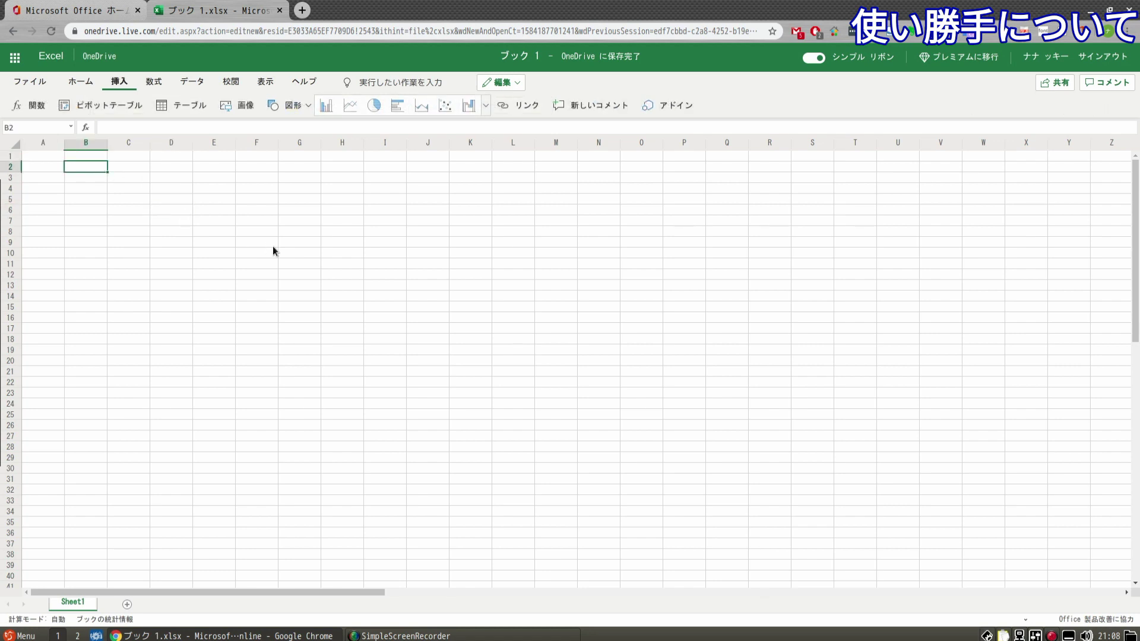
{"action": "type", "text": "12"}
{"action": "left_click_drag", "start_coordinate": [85, 166], "coordinate": [107, 318]}
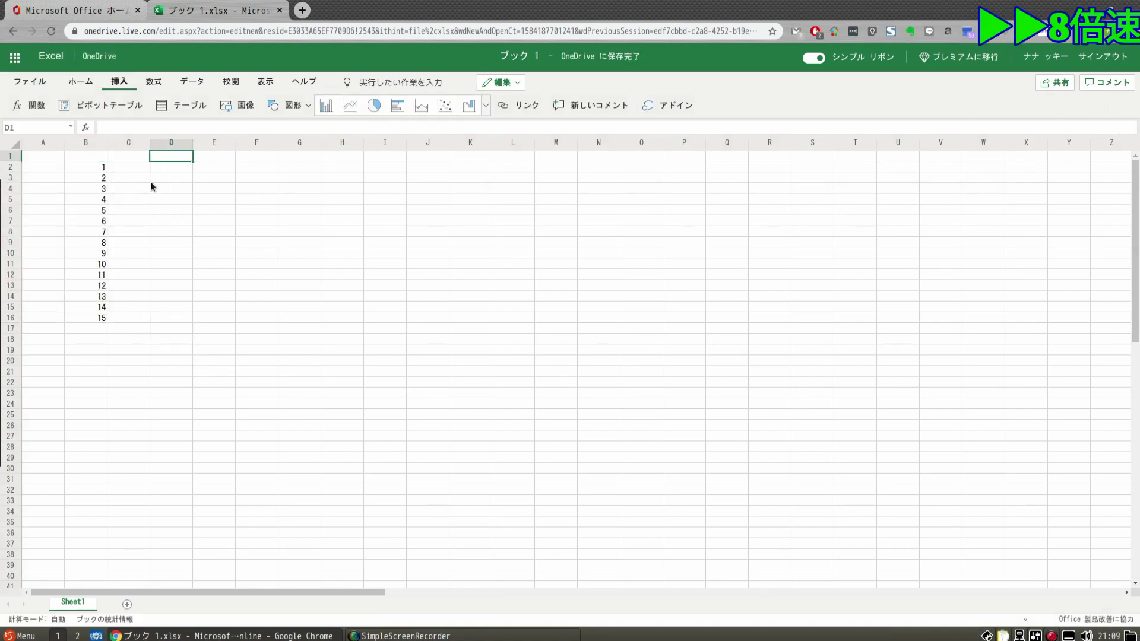
- Enter りんご, みかん, ぶどう, りんご, みかん in C2:C6 and insert a function in E2
{"action": "left_click", "coordinate": [143, 167]}
{"action": "type", "text": "りんご みかん ぶどう りんご みかん"}
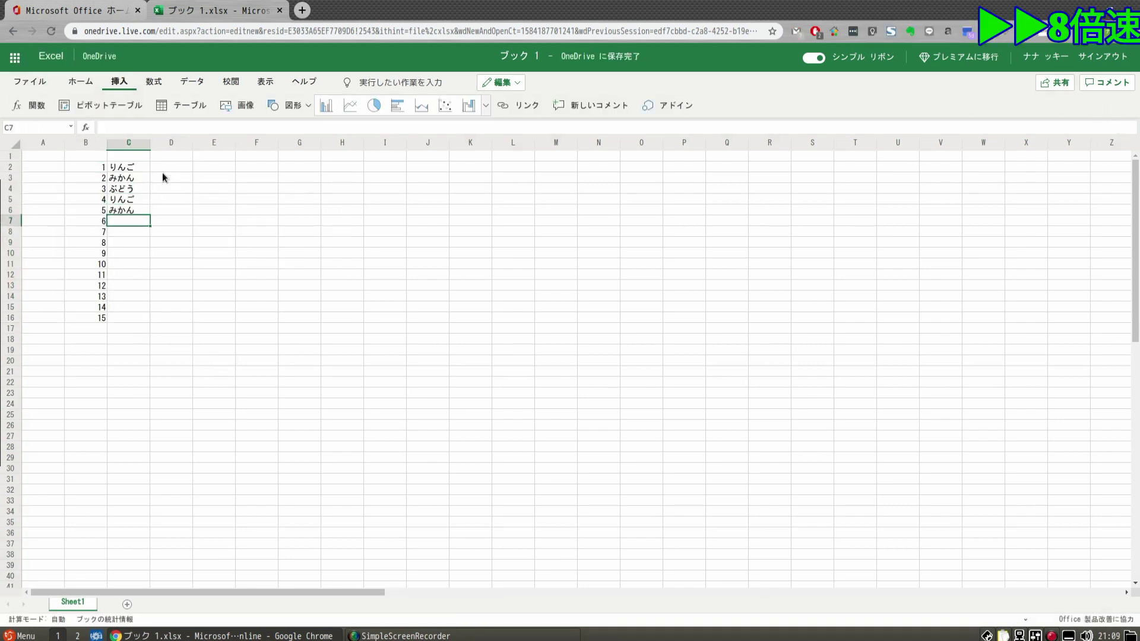
{"action": "left_click", "coordinate": [219, 171]}
{"action": "left_click", "coordinate": [85, 127]}
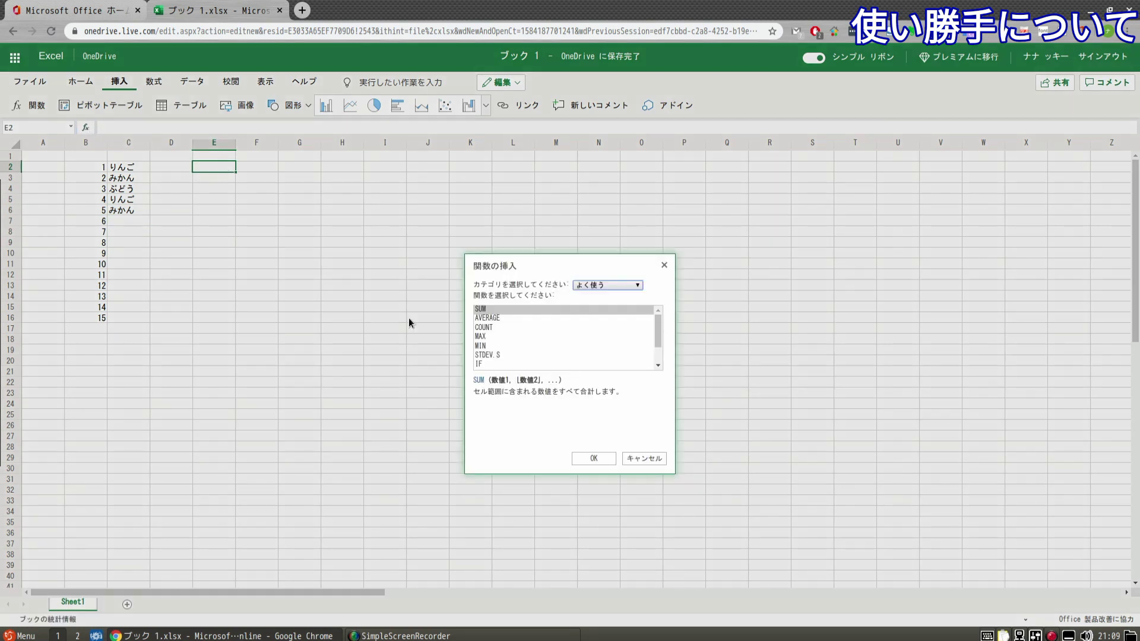
- Insert COUNTIF into E2 with C2 as its first argument
{"action": "left_click", "coordinate": [503, 328]}
{"action": "scroll", "coordinate": [505, 333], "scroll_direction": "down", "scroll_amount": 1}
{"action": "left_click", "coordinate": [517, 355]}
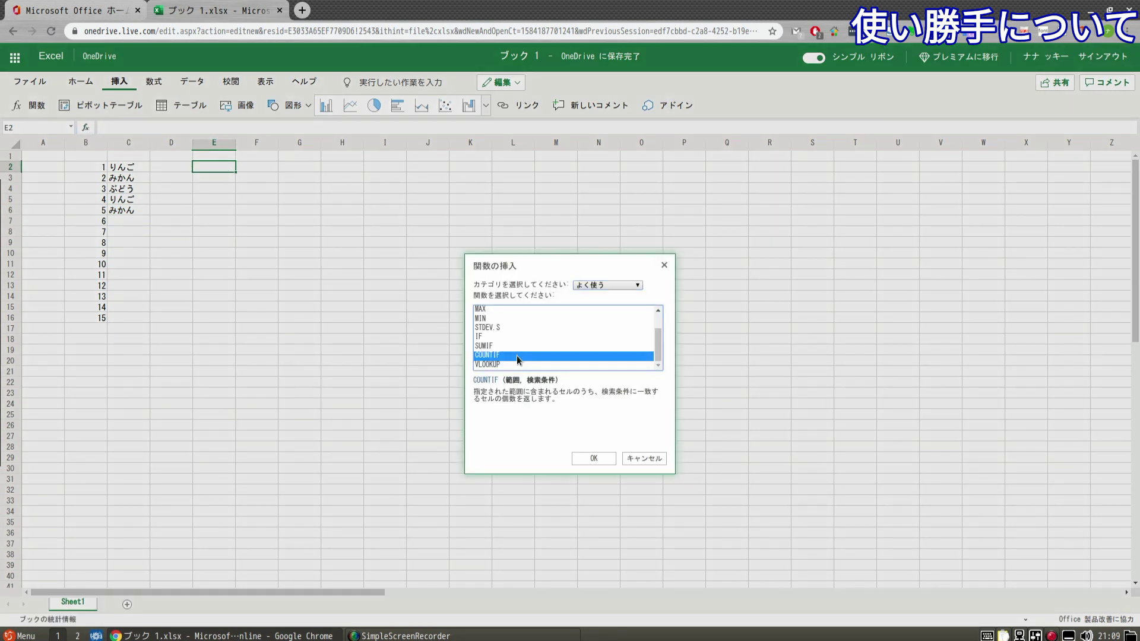
{"action": "double_click", "coordinate": [517, 359]}
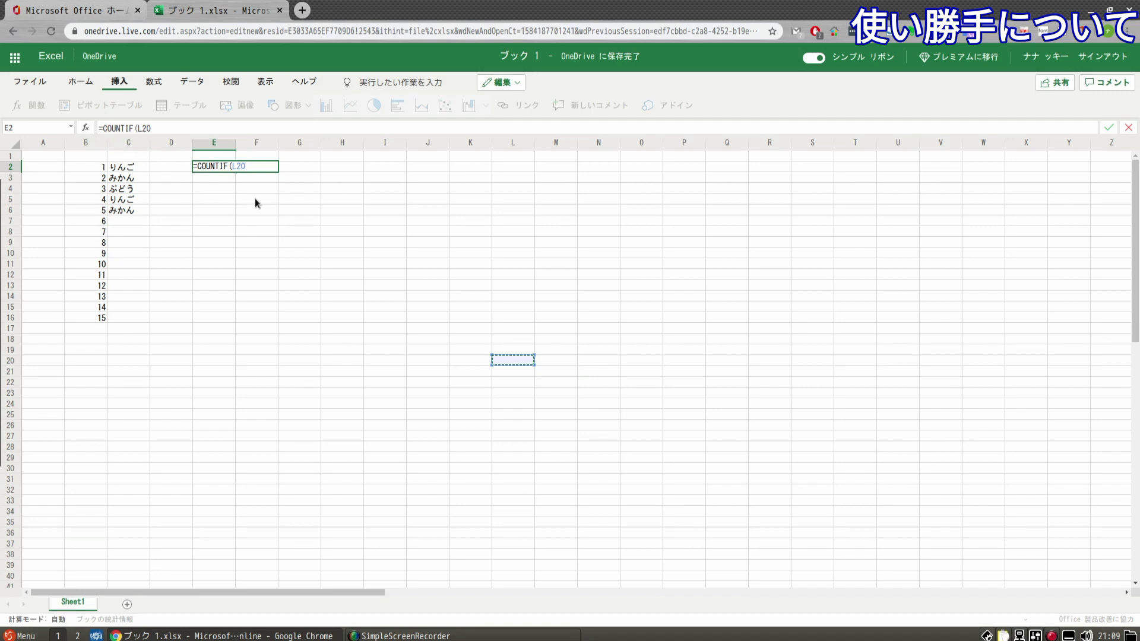
{"action": "left_click", "coordinate": [133, 171]}
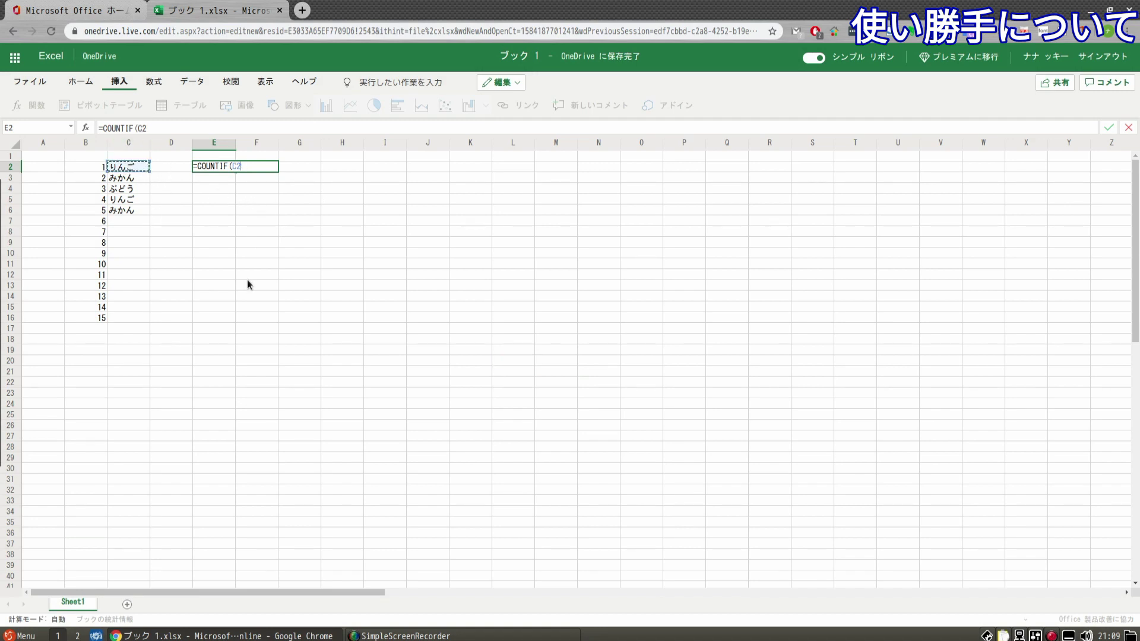
- Reopen the function picker and the COUNTIF help, then close both without changes
{"action": "left_click", "coordinate": [85, 127]}
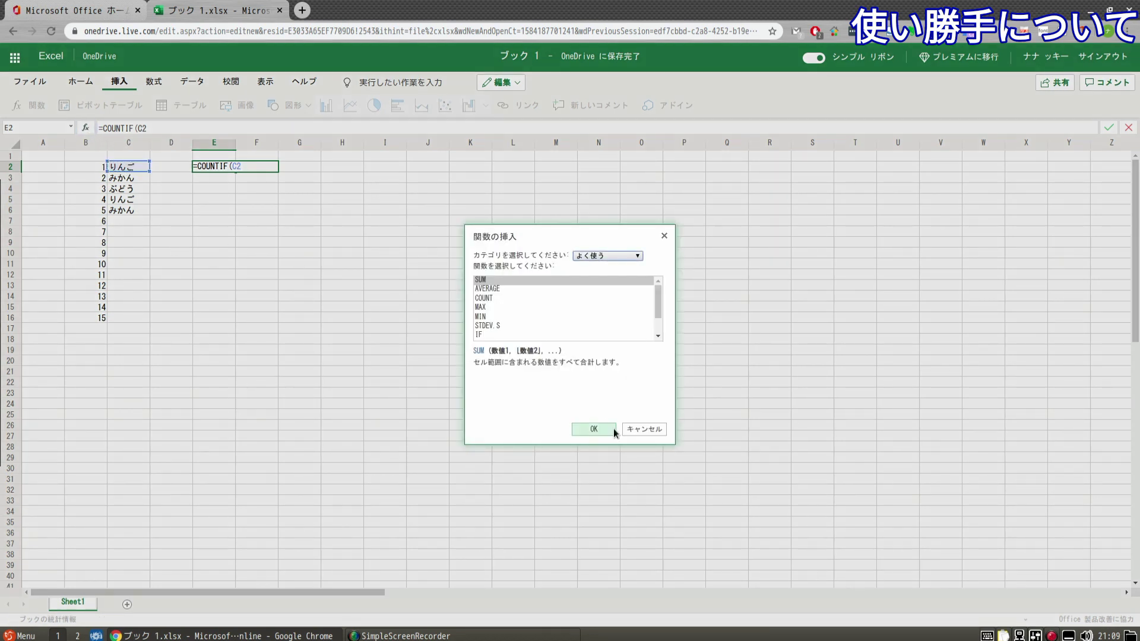
{"action": "left_click", "coordinate": [633, 429]}
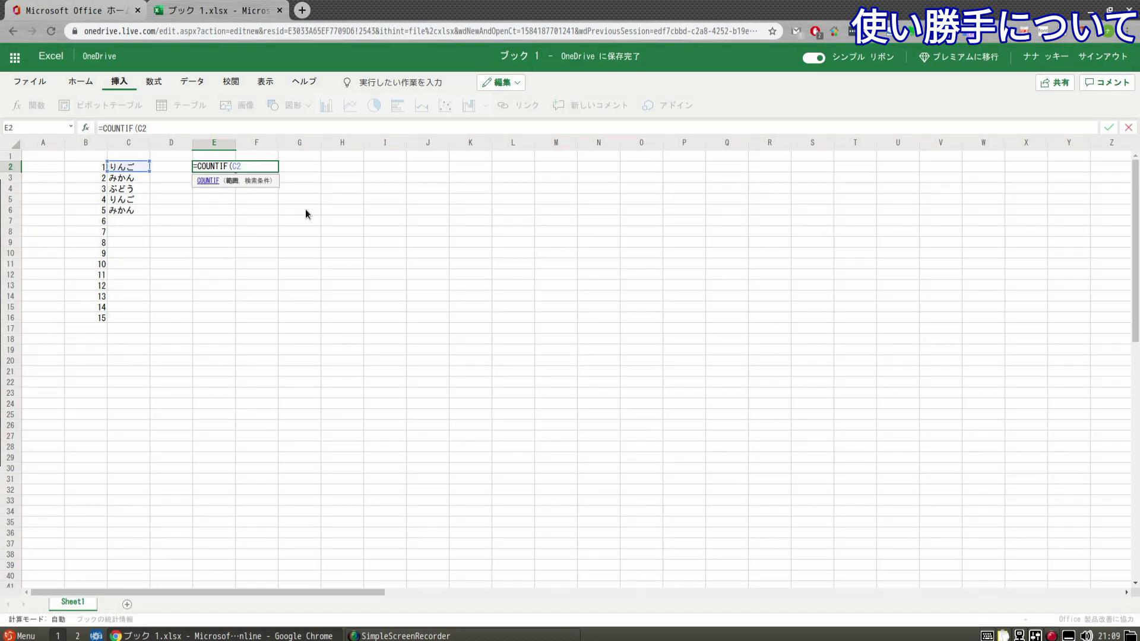
{"action": "left_click", "coordinate": [205, 180]}
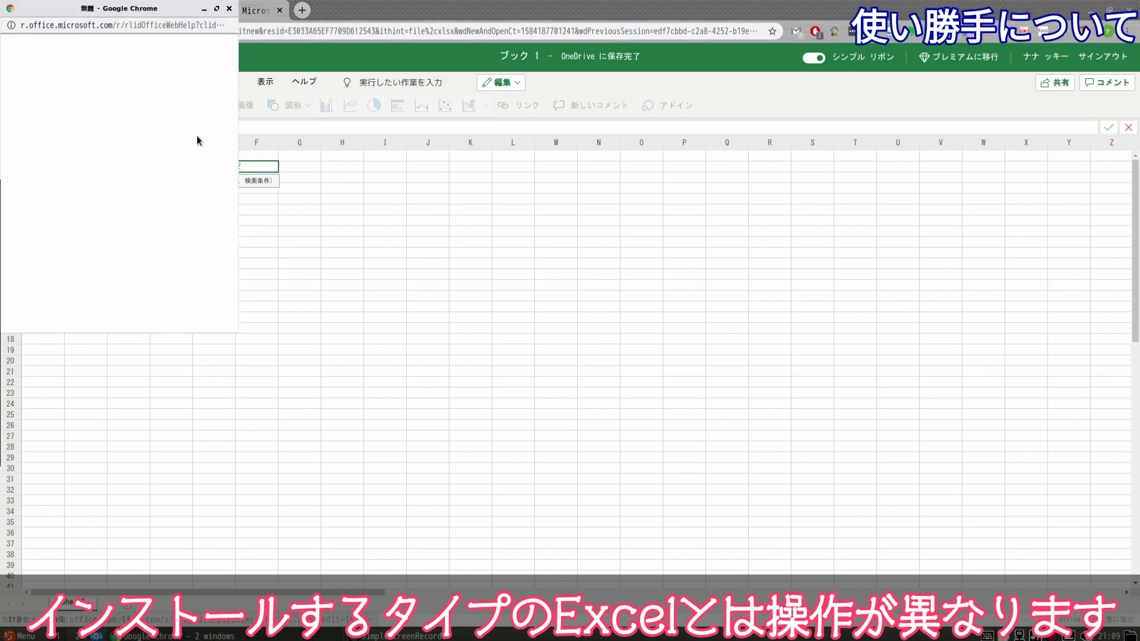
{"action": "left_click", "coordinate": [229, 8]}
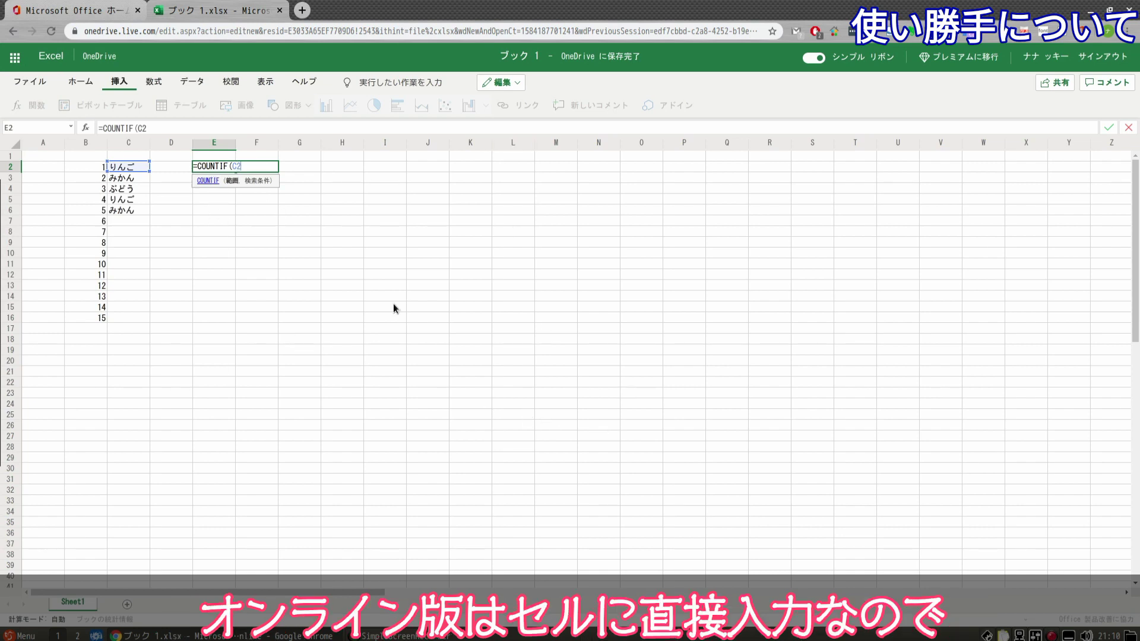
- Finish E2 as =COUNTIF(C2:C6,C2), which counts 2 りんご entries
{"action": "type", "text": ","}
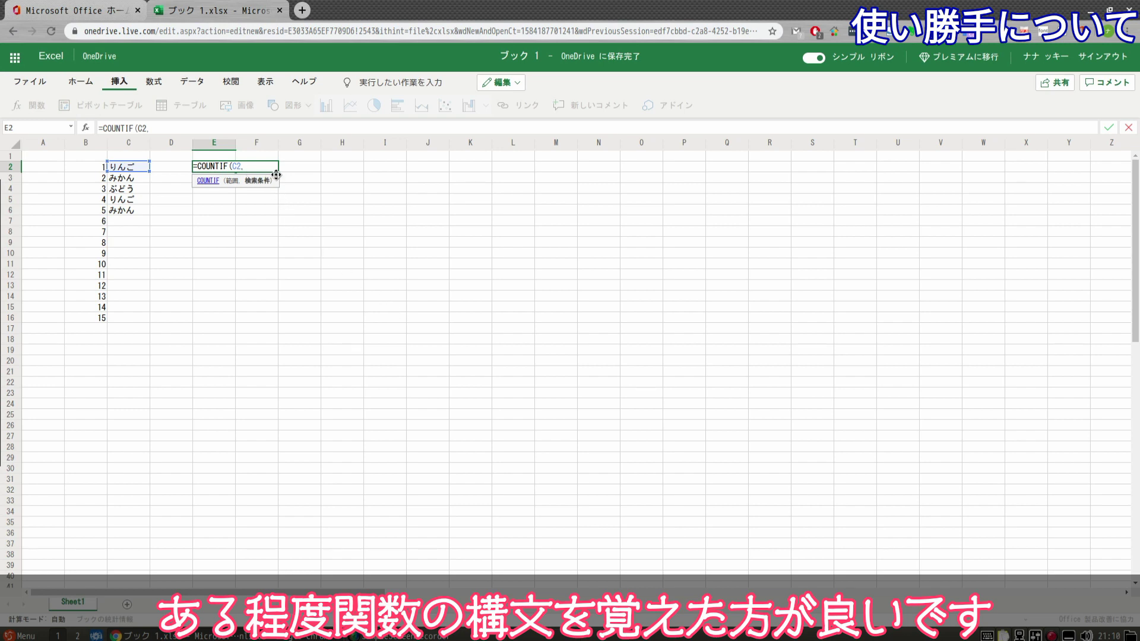
{"action": "key", "text": "BackSpace"}
{"action": "key", "text": "BackSpace"}
{"action": "key", "text": "BackSpace"}
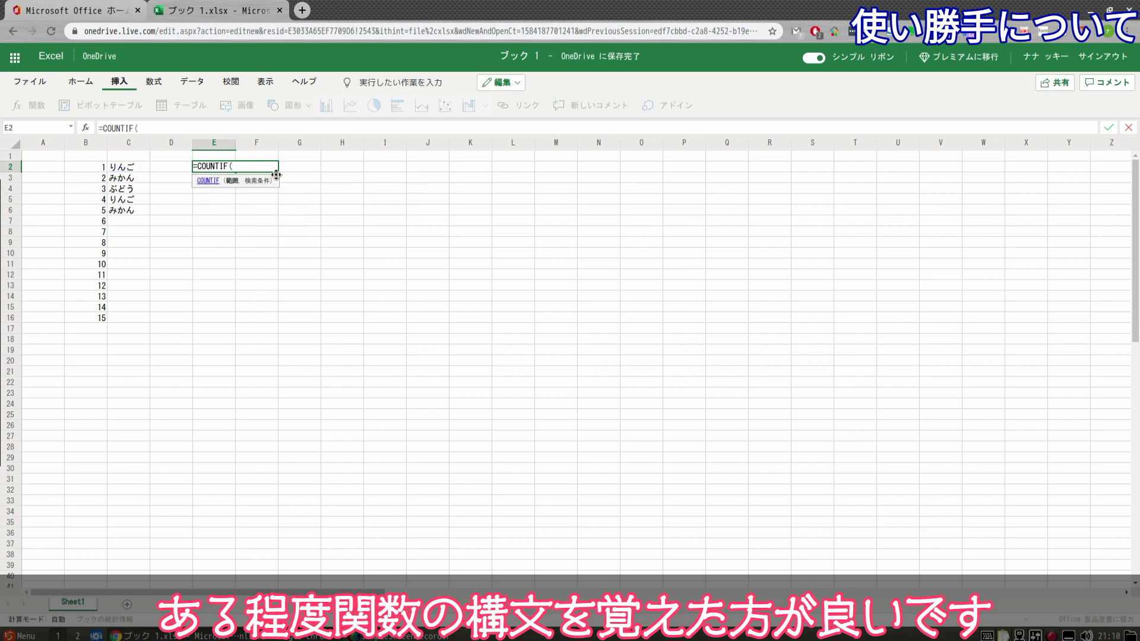
{"action": "left_click_drag", "start_coordinate": [127, 167], "coordinate": [122, 211]}
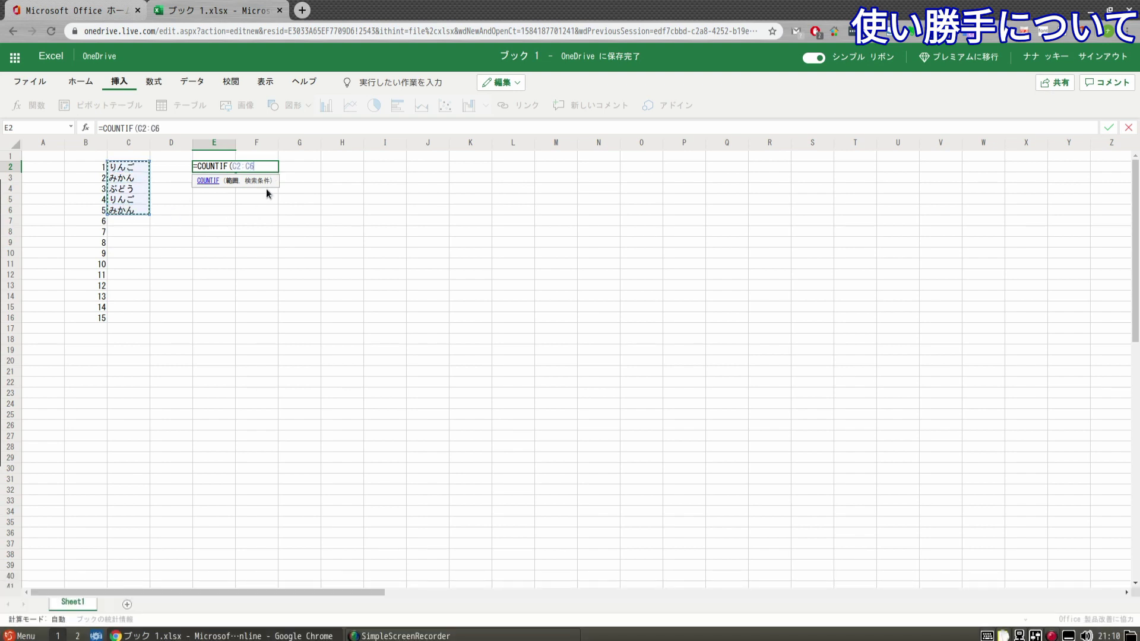
{"action": "type", "text": ","}
{"action": "left_click", "coordinate": [123, 171]}
{"action": "key", "text": "Return"}
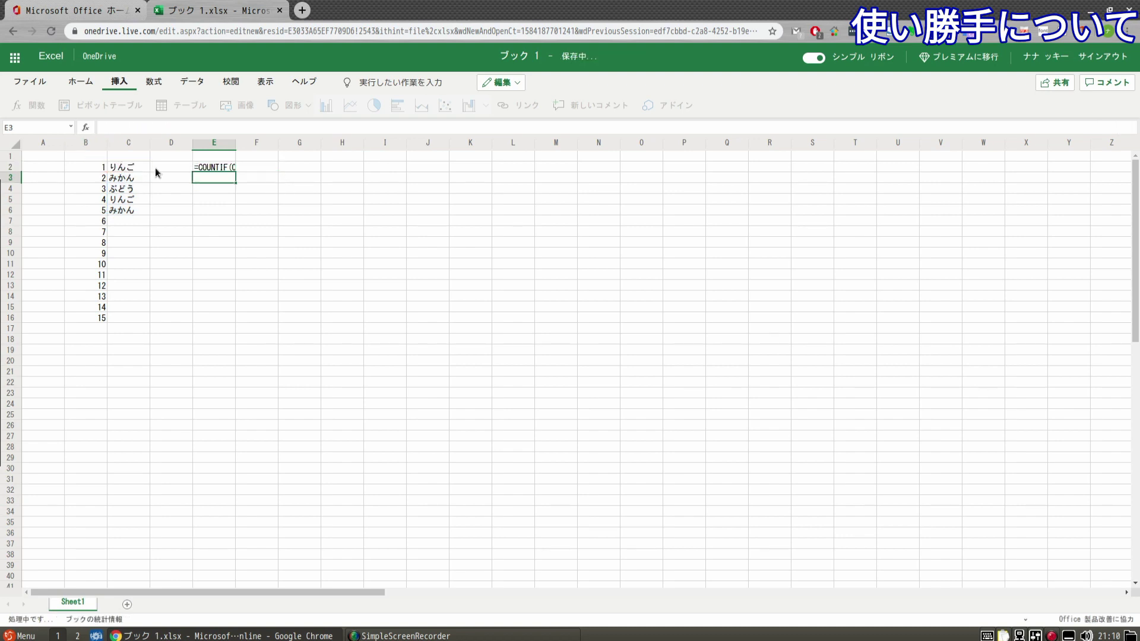
{"action": "key", "text": "Up"}
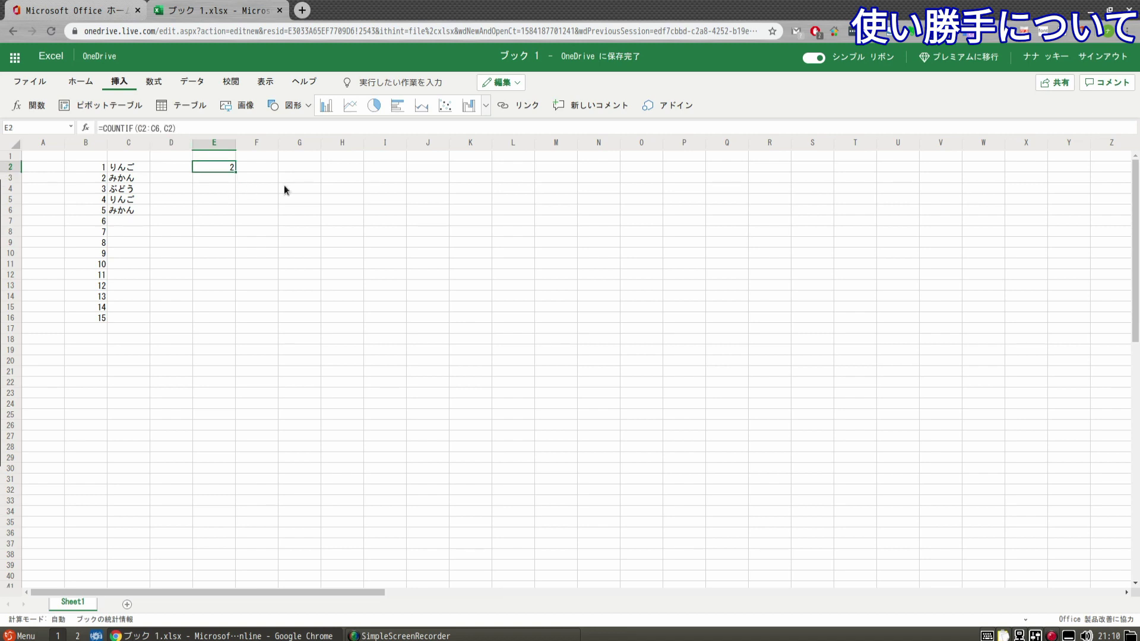
- Copy E2's COUNTIF formula into E3:E6
{"action": "key", "text": "Down"}
{"action": "key", "text": "shift+Down"}
{"action": "key", "text": "shift+Down"}
{"action": "key", "text": "shift+Down"}
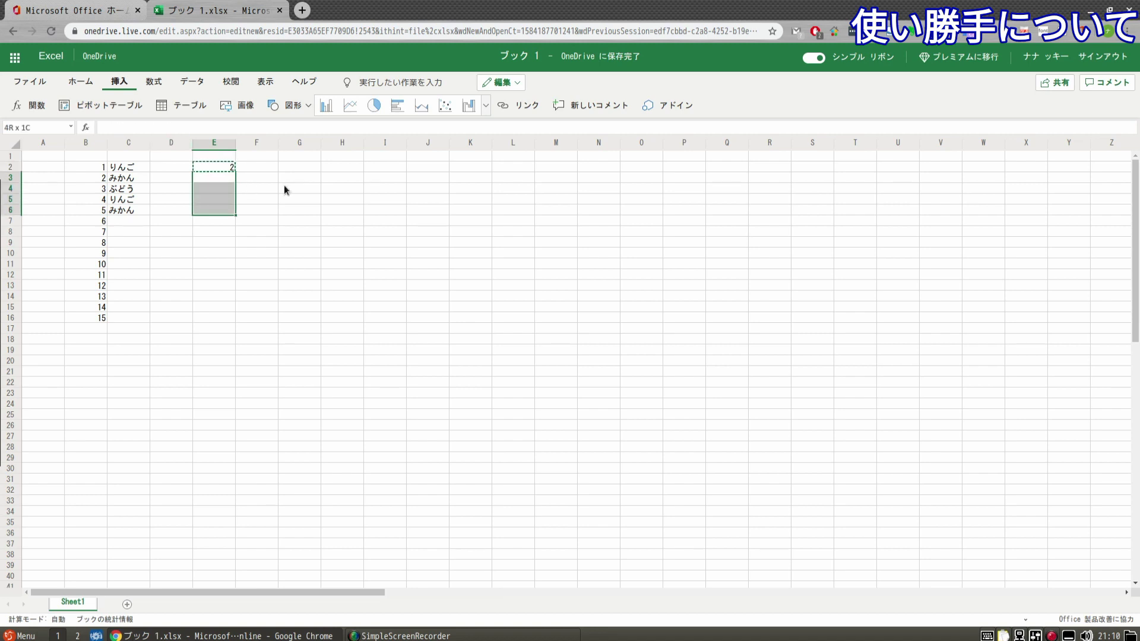
{"action": "key", "text": "ctrl+v"}
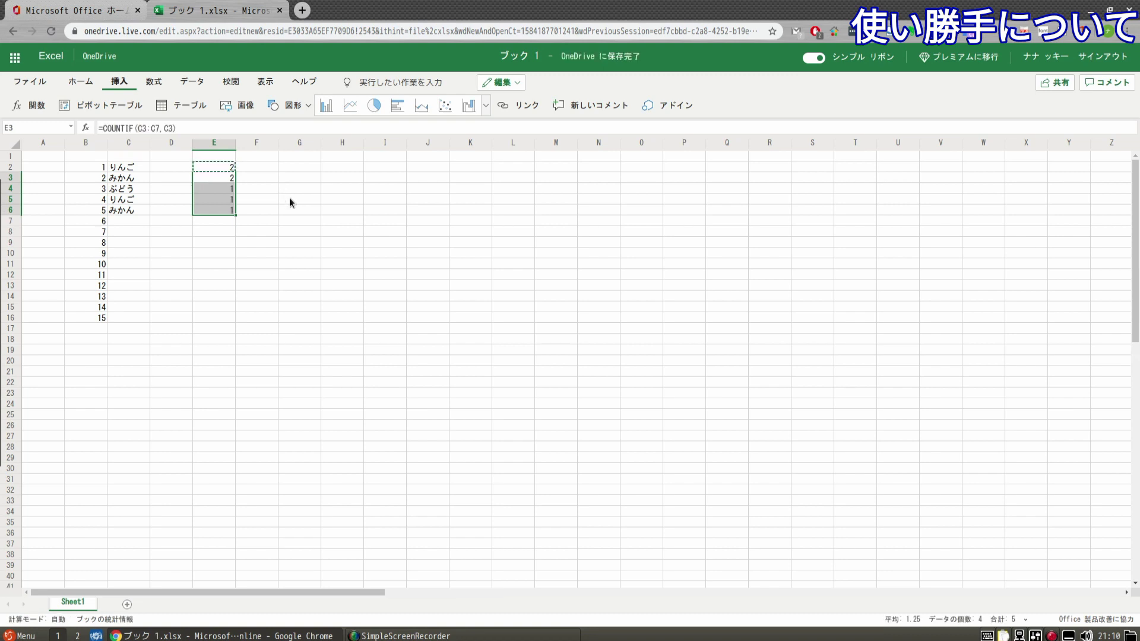
- Inspect the formulas in E6 and E2 to check how their ranges shifted
{"action": "left_click", "coordinate": [247, 213]}
{"action": "left_click", "coordinate": [230, 211]}
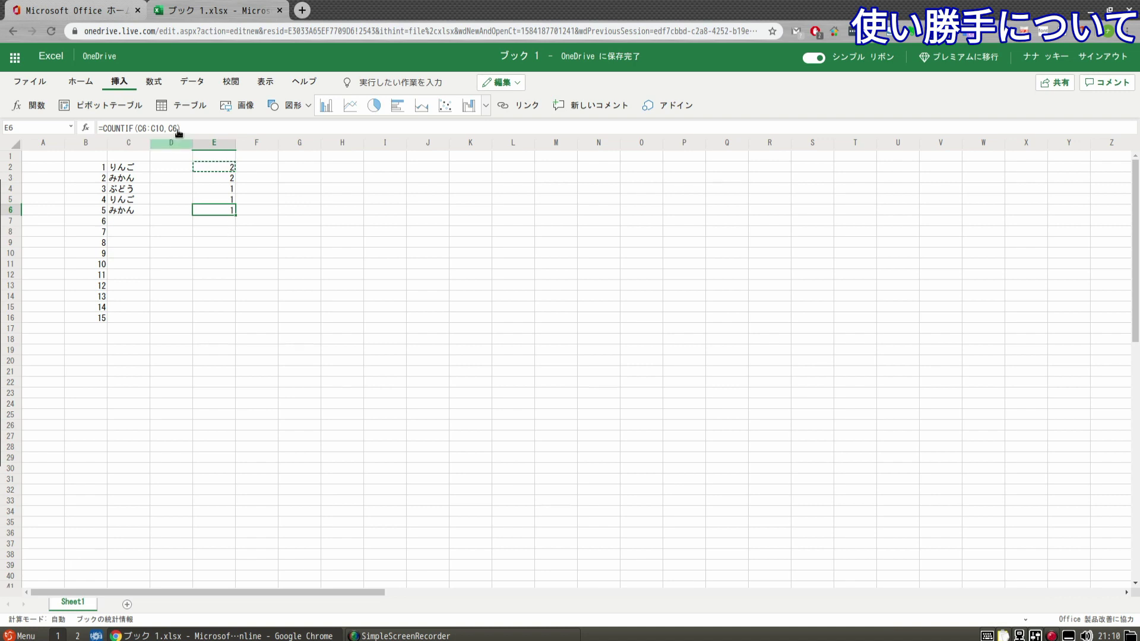
{"action": "key", "text": "F2"}
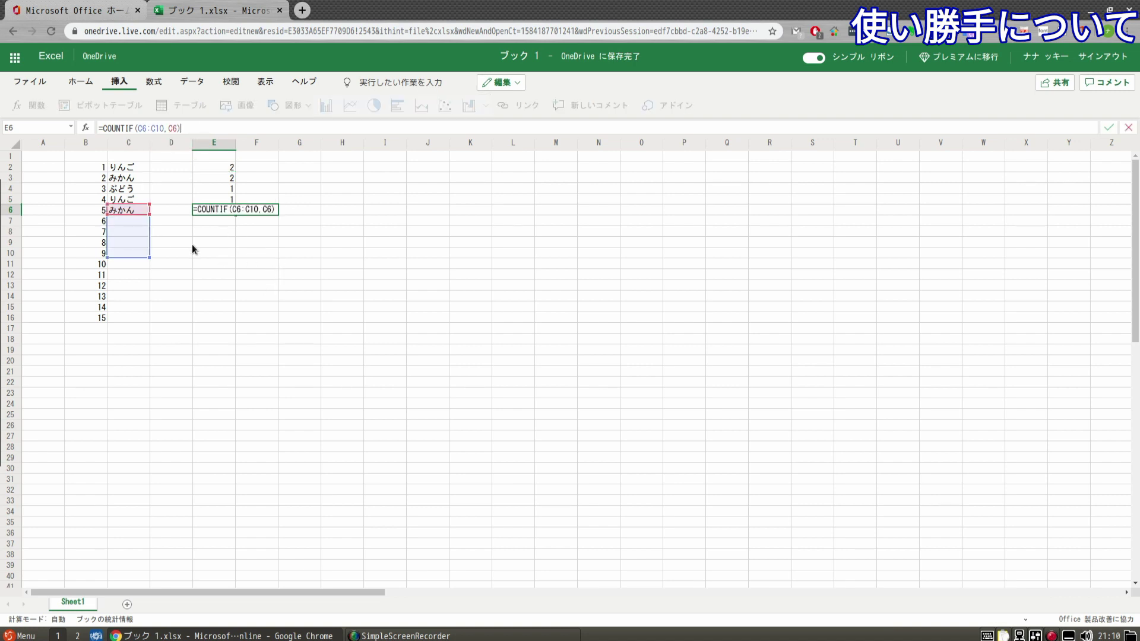
{"action": "double_click", "coordinate": [226, 169]}
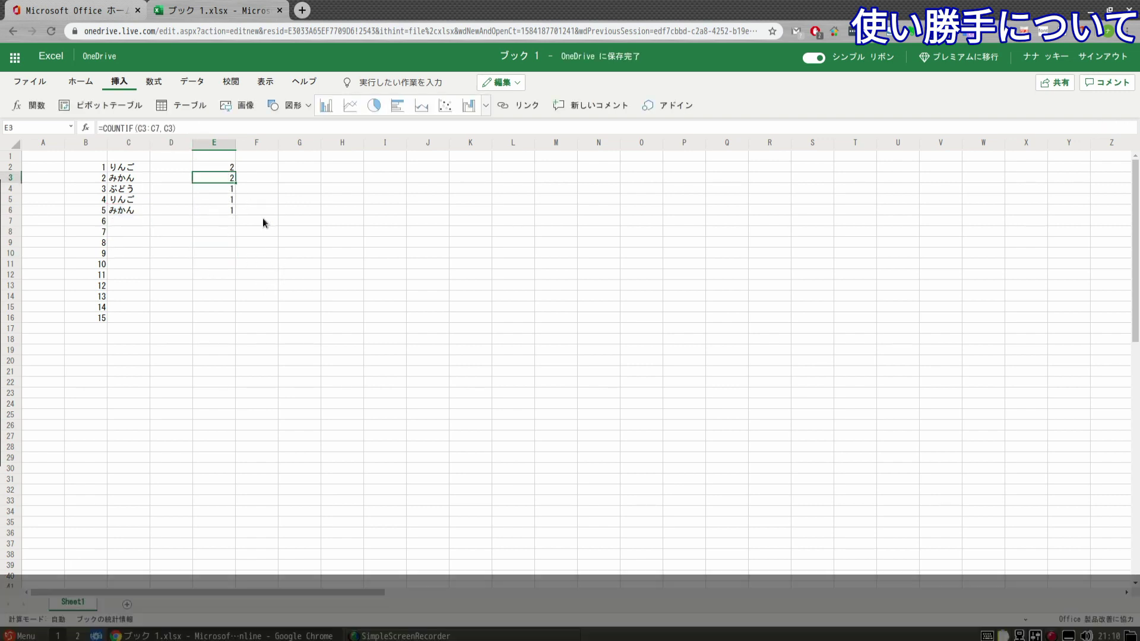
{"action": "key", "text": "Return"}
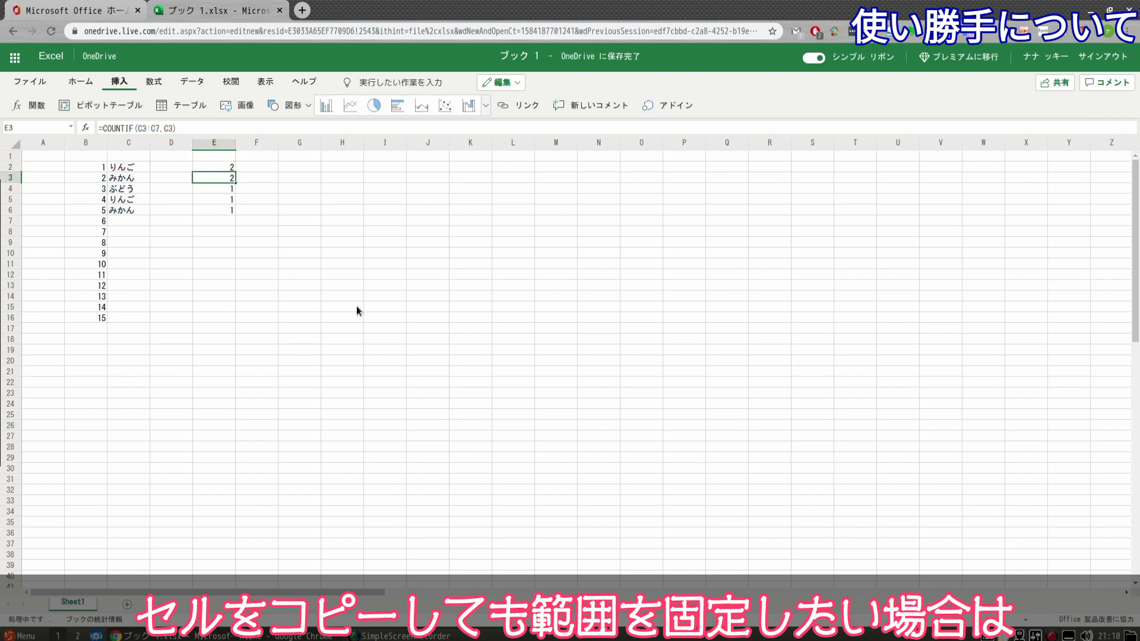
- Add $ signs to E2's COUNTIF range to make it absolute
{"action": "double_click", "coordinate": [232, 167]}
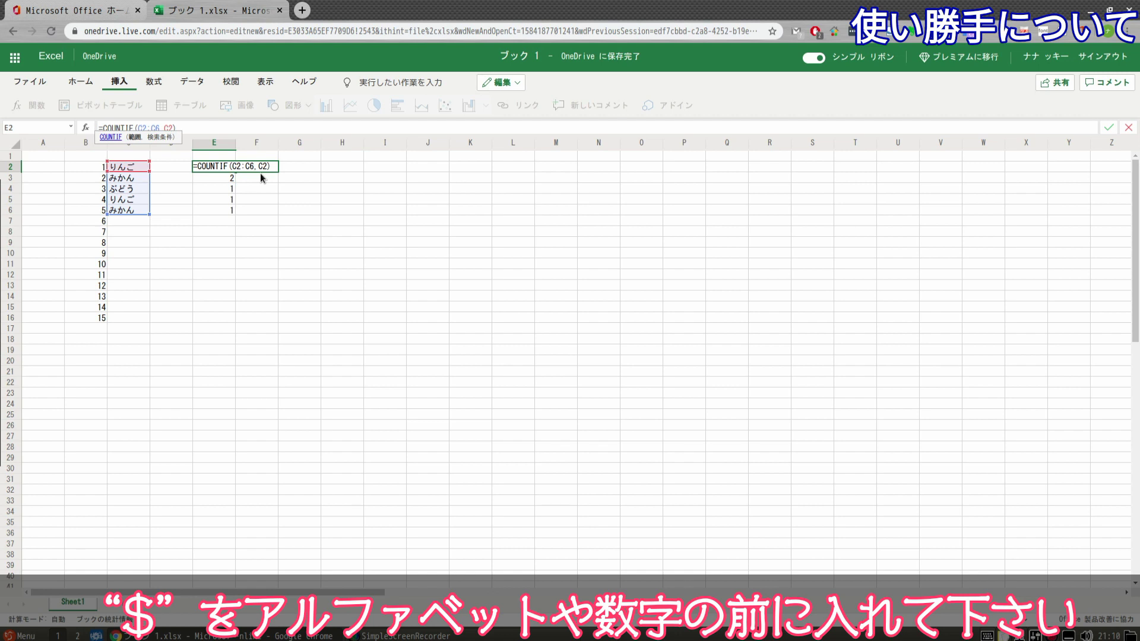
{"action": "type", "text": "$"}
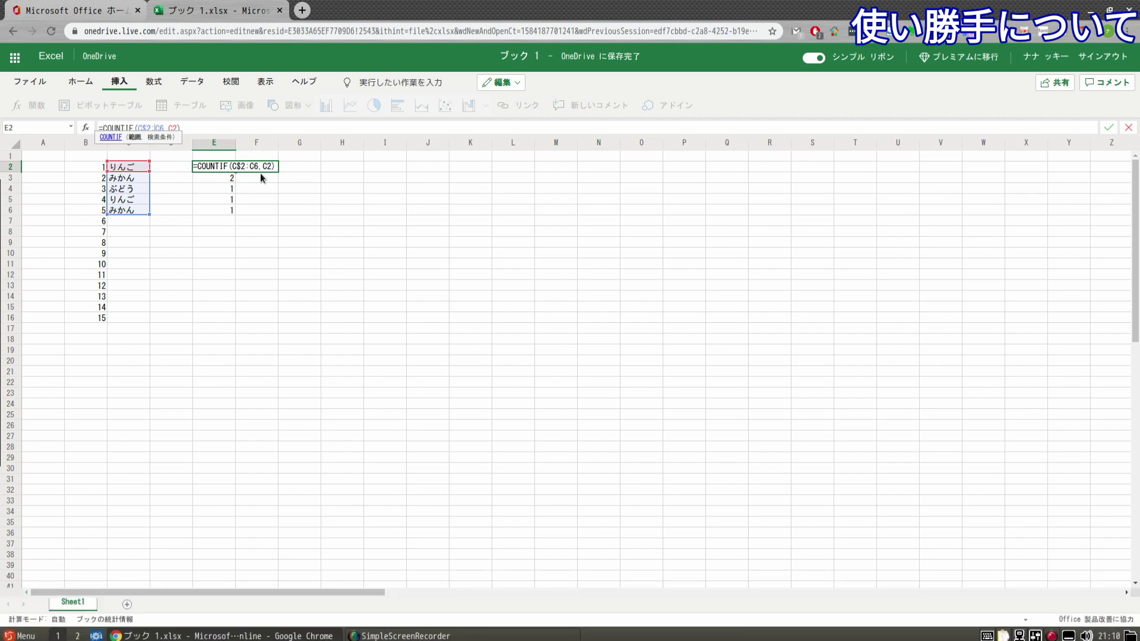
{"action": "type", "text": "$"}
{"action": "key", "text": "Right"}
{"action": "key", "text": "Right"}
{"action": "key", "text": "Return"}
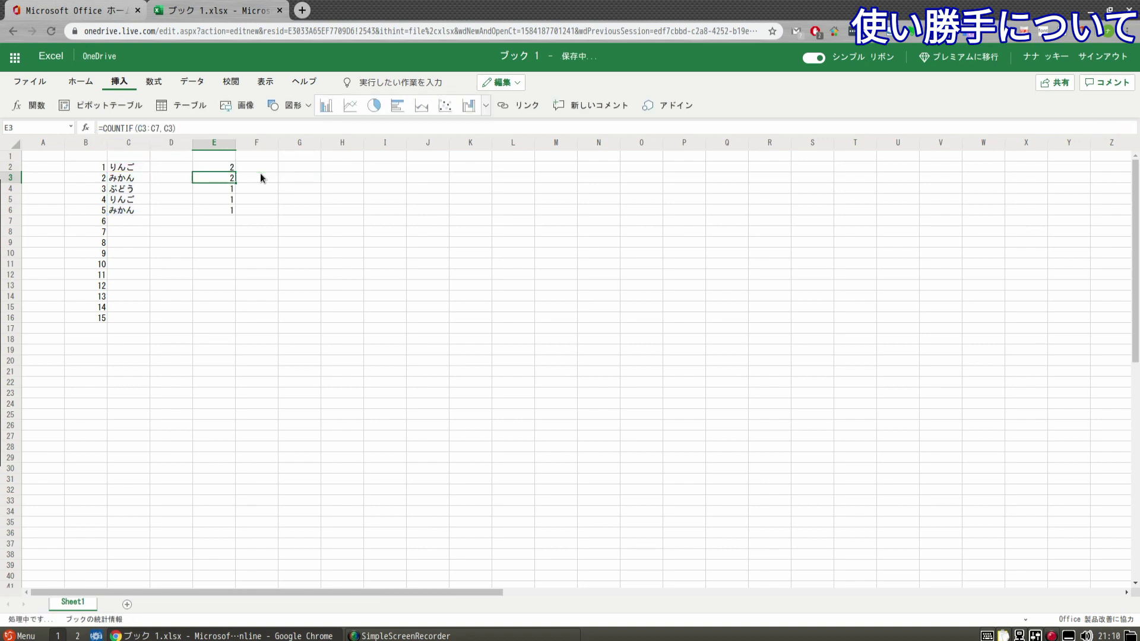
- Copy the corrected E2 formula into E3:E6
{"action": "left_click", "coordinate": [231, 169]}
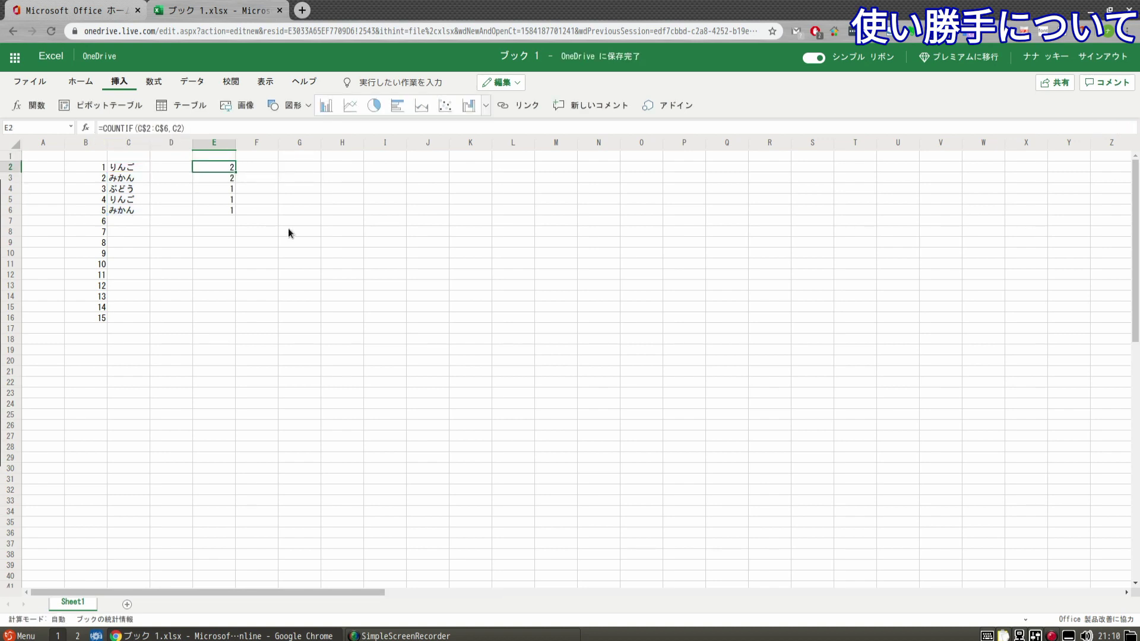
{"action": "key", "text": "ctrl+c"}
{"action": "left_click_drag", "start_coordinate": [228, 178], "coordinate": [229, 210]}
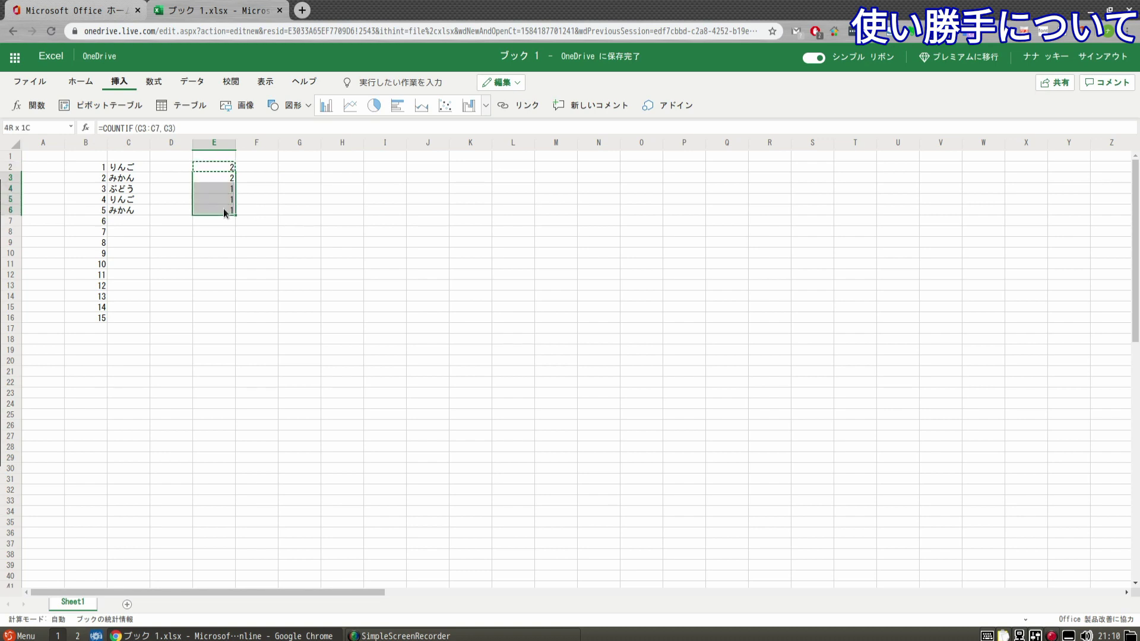
{"action": "key", "text": "ctrl+v"}
{"action": "left_click", "coordinate": [229, 274]}
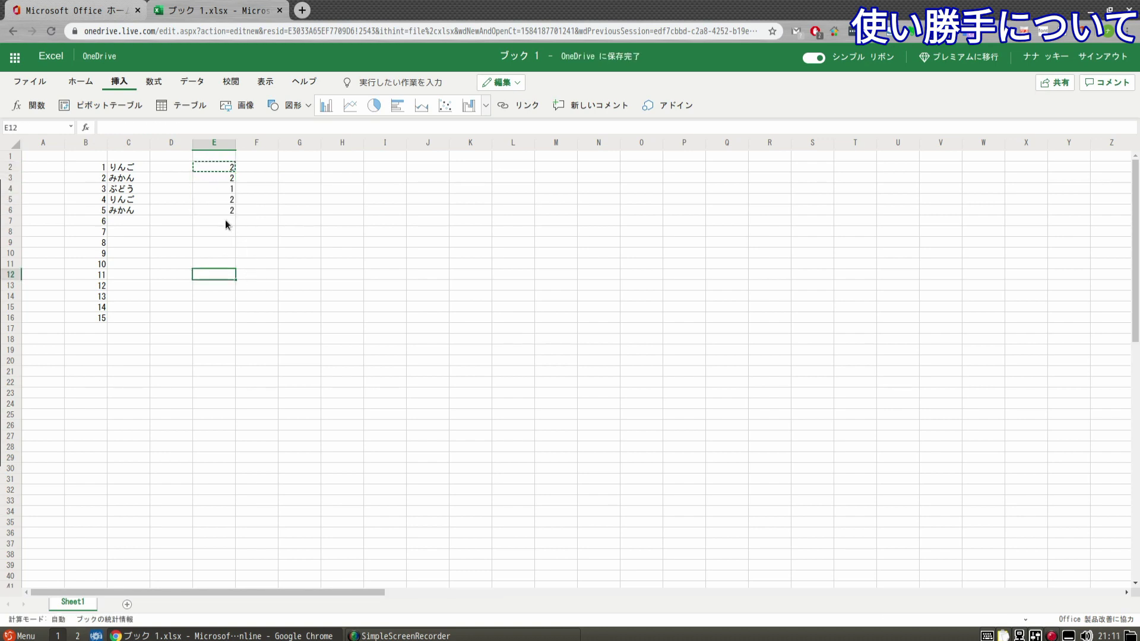
- Check E5's formula to confirm it counts across all of C2:C6
{"action": "left_click", "coordinate": [220, 201]}
{"action": "double_click", "coordinate": [220, 201]}
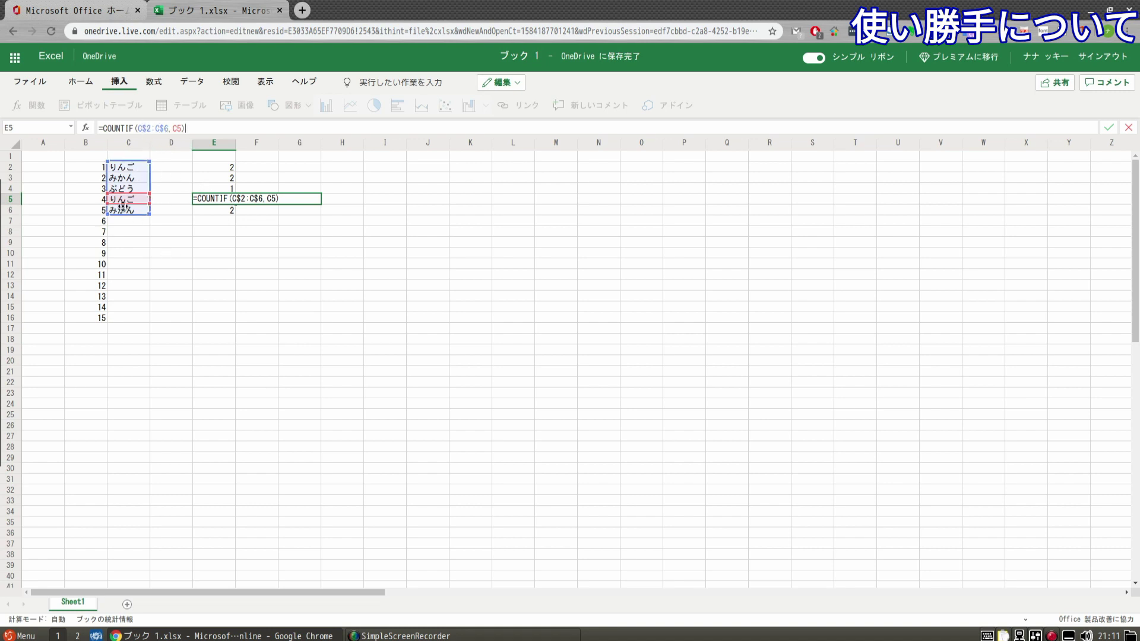
{"action": "left_click", "coordinate": [202, 252]}
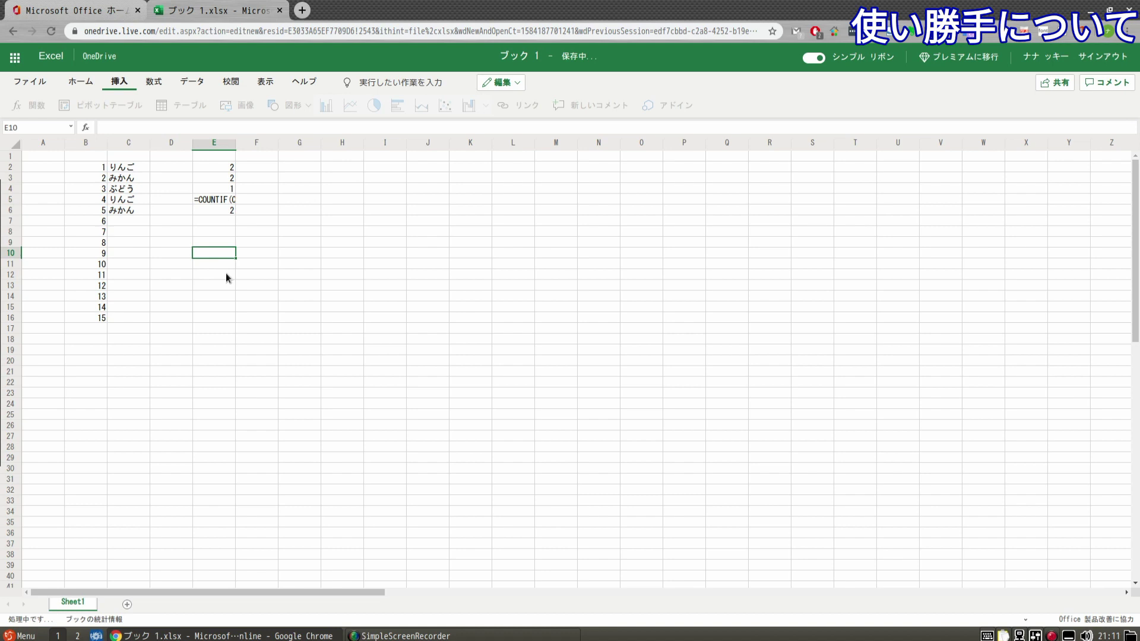
{"action": "left_click", "coordinate": [265, 289]}
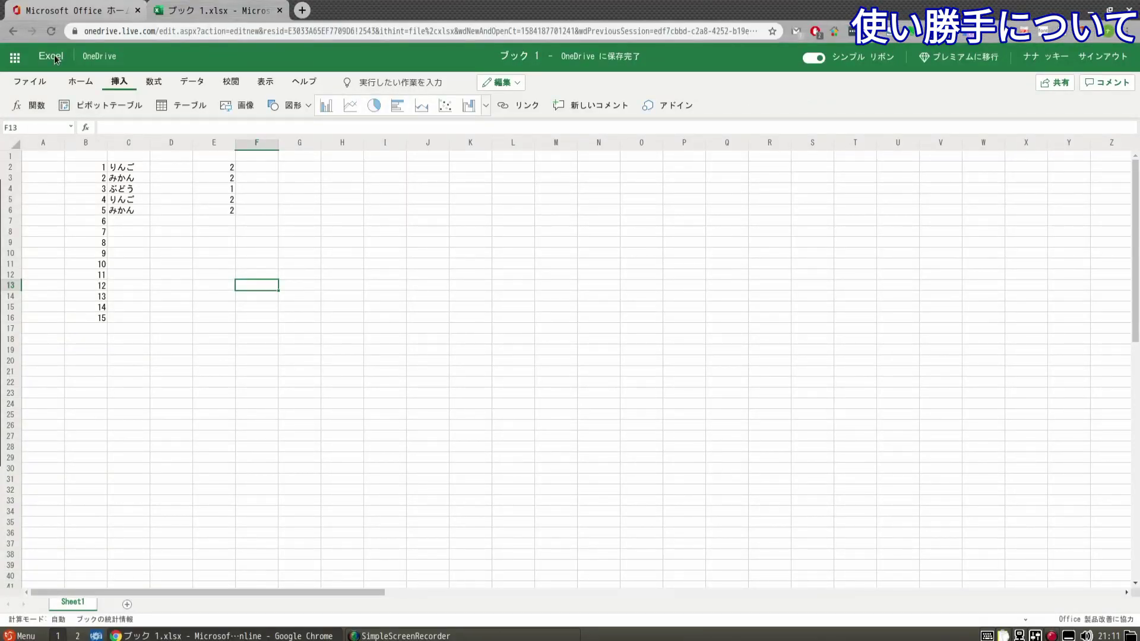
- Return to the Word document サンプルテキスト through the Office app launcher
{"action": "left_click", "coordinate": [14, 58]}
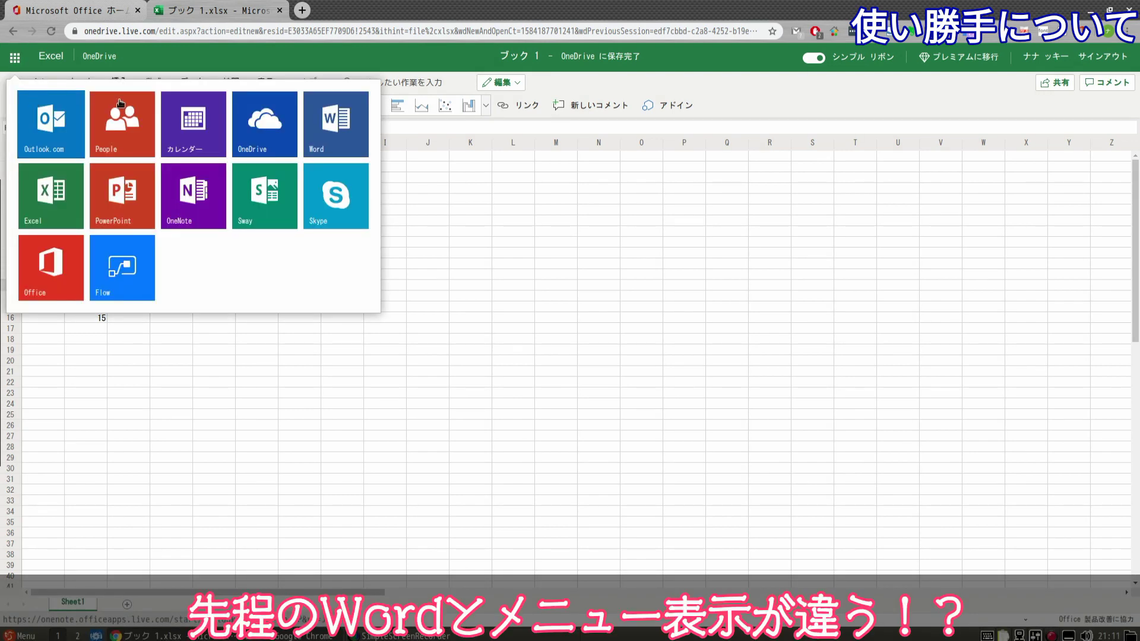
{"action": "left_click", "coordinate": [551, 272]}
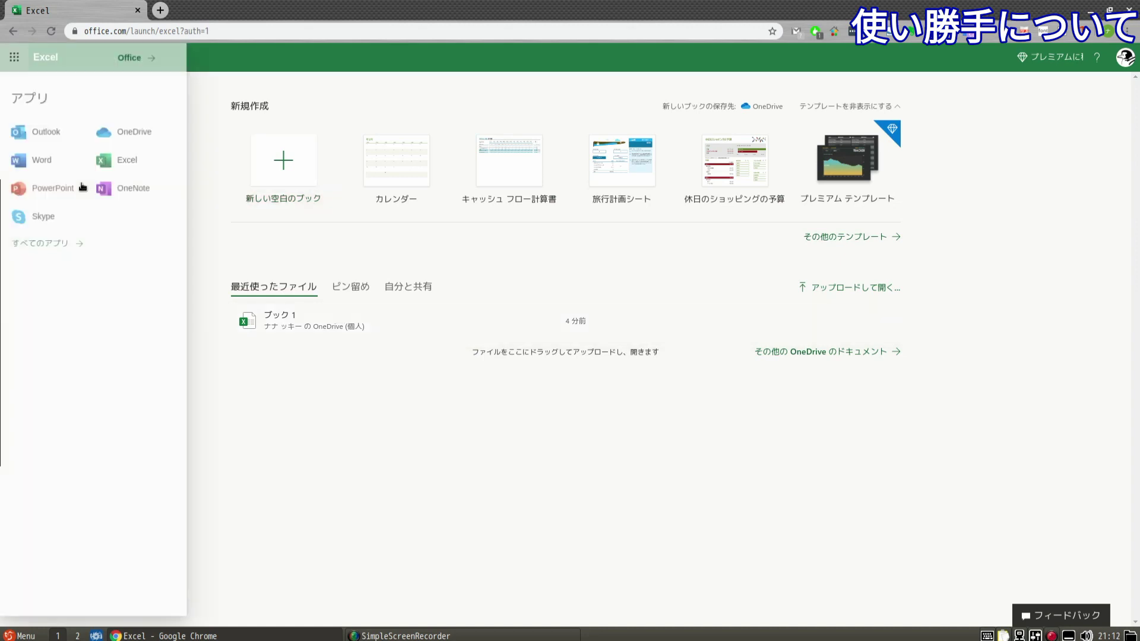
{"action": "left_click", "coordinate": [56, 161]}
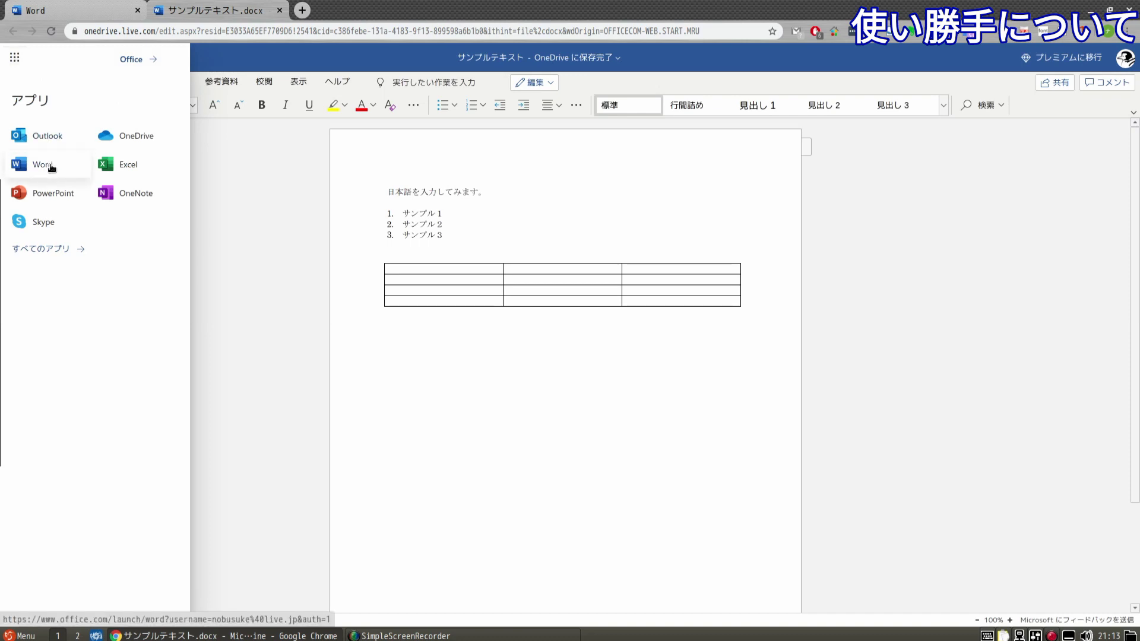
- Switch to Excel via the app launcher and open recent workbook ブック 1
{"action": "left_click", "coordinate": [51, 166]}
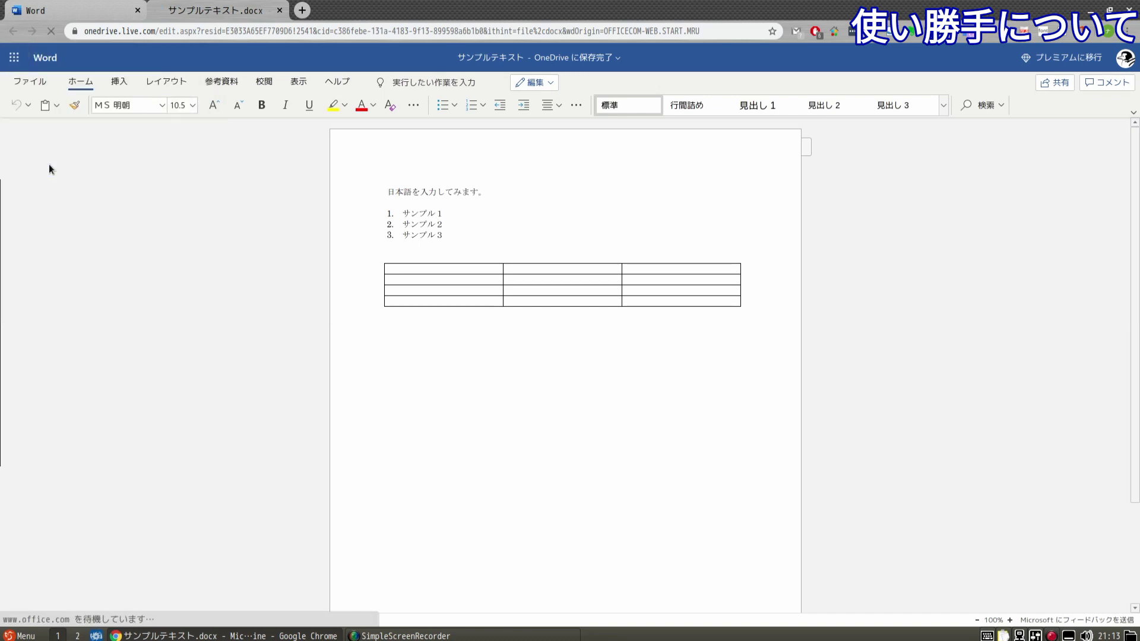
{"action": "left_click", "coordinate": [15, 57]}
{"action": "left_click", "coordinate": [123, 162]}
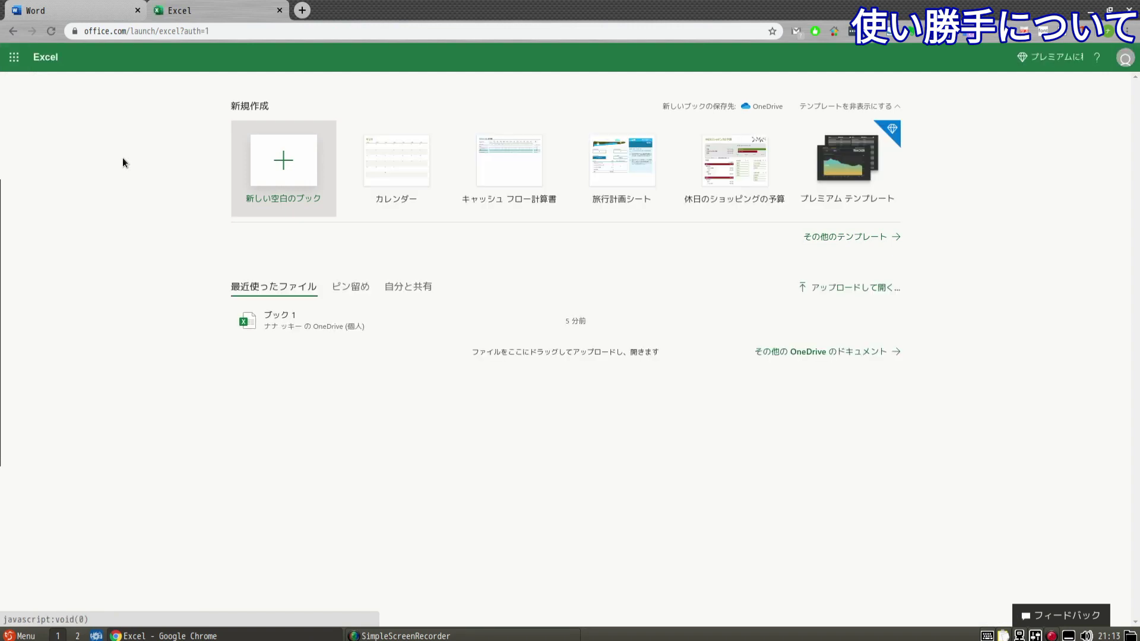
{"action": "left_click", "coordinate": [315, 320]}
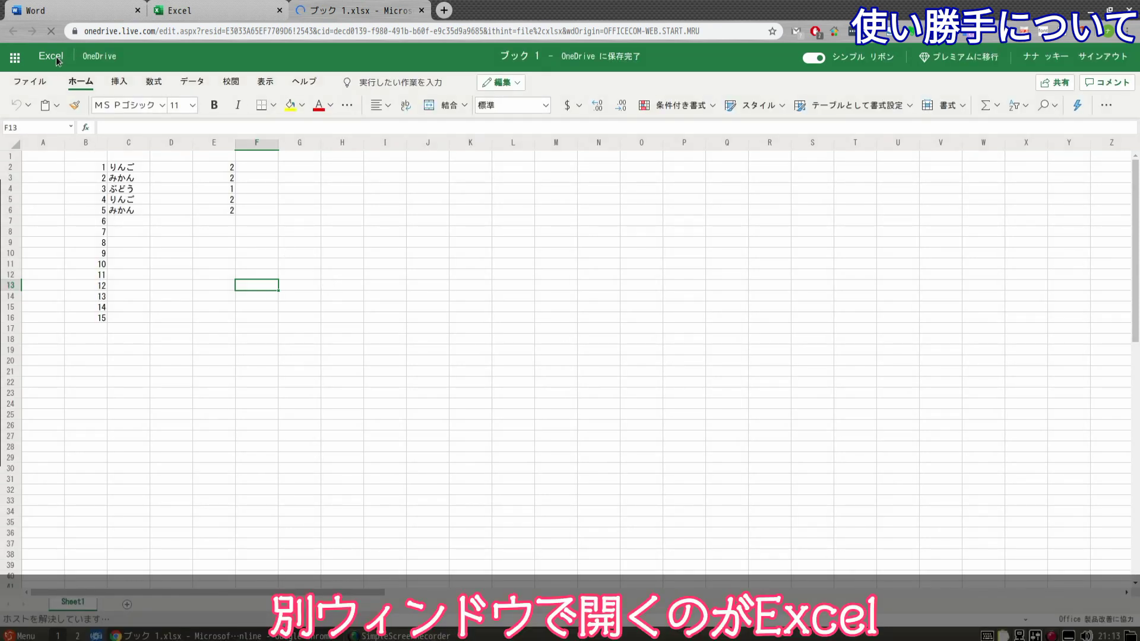
- Close the ブック 1 tab and the extra Excel start page tab
{"action": "left_click", "coordinate": [14, 58]}
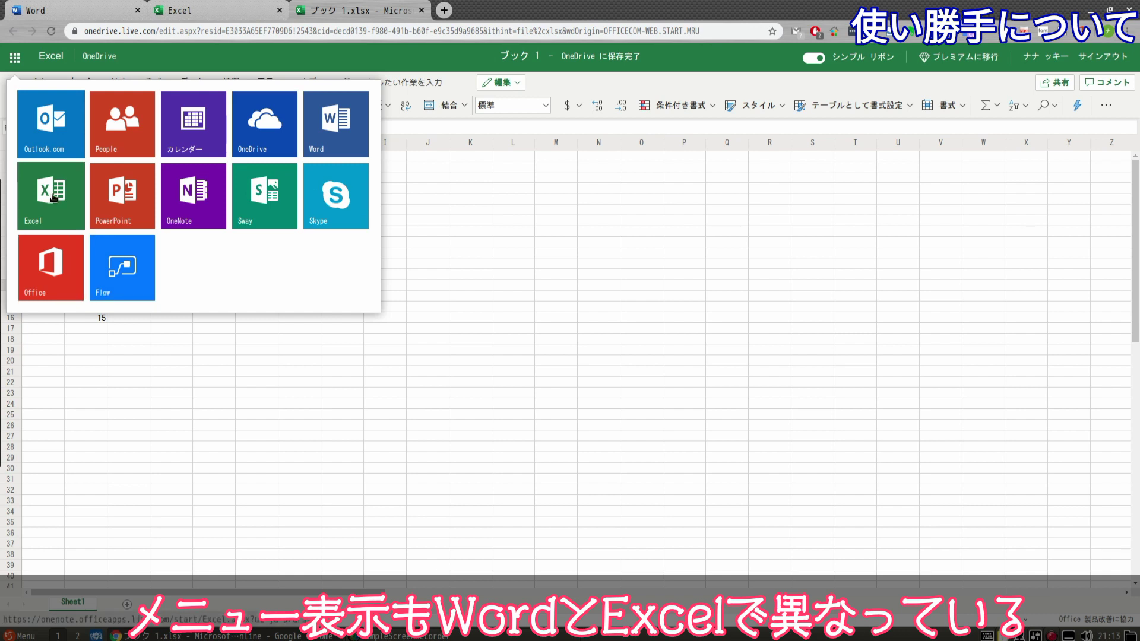
{"action": "left_click", "coordinate": [52, 195]}
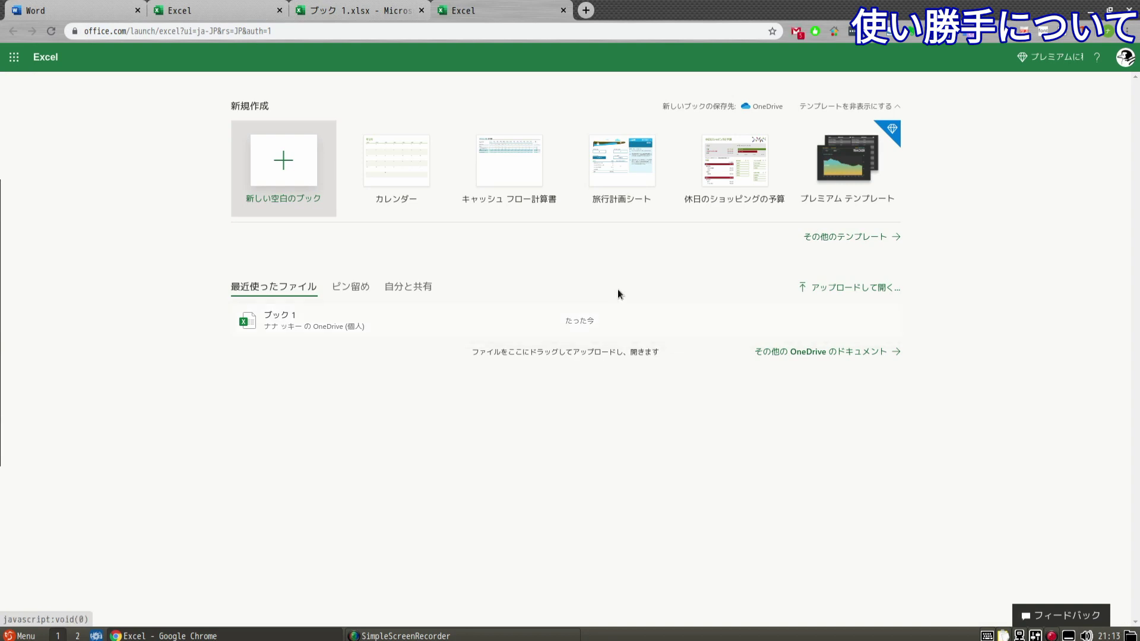
{"action": "left_click", "coordinate": [368, 9]}
{"action": "left_click", "coordinate": [421, 10]}
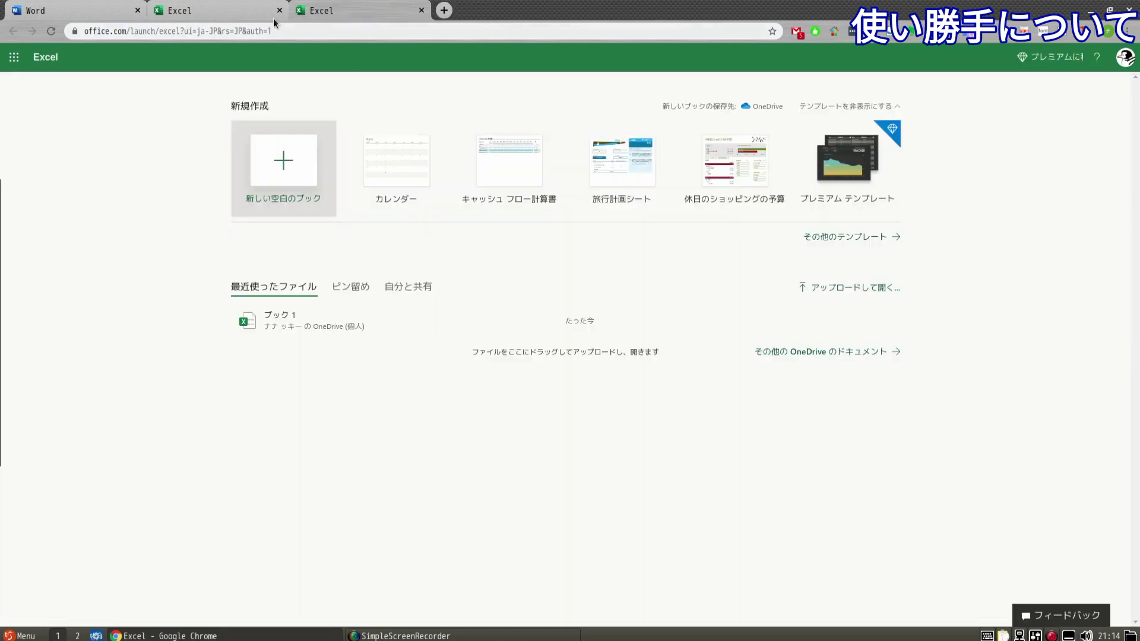
{"action": "left_click", "coordinate": [279, 10]}
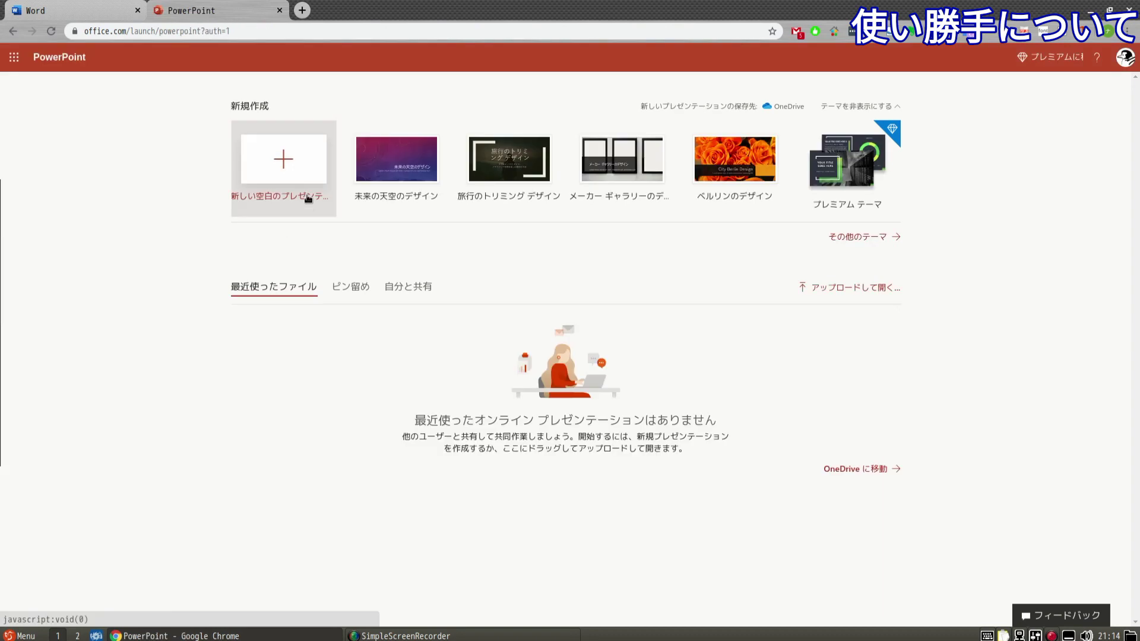
- Create a blank presentation, go to PowerPoint's start page, and close the presentation's tab
{"action": "left_click", "coordinate": [287, 160]}
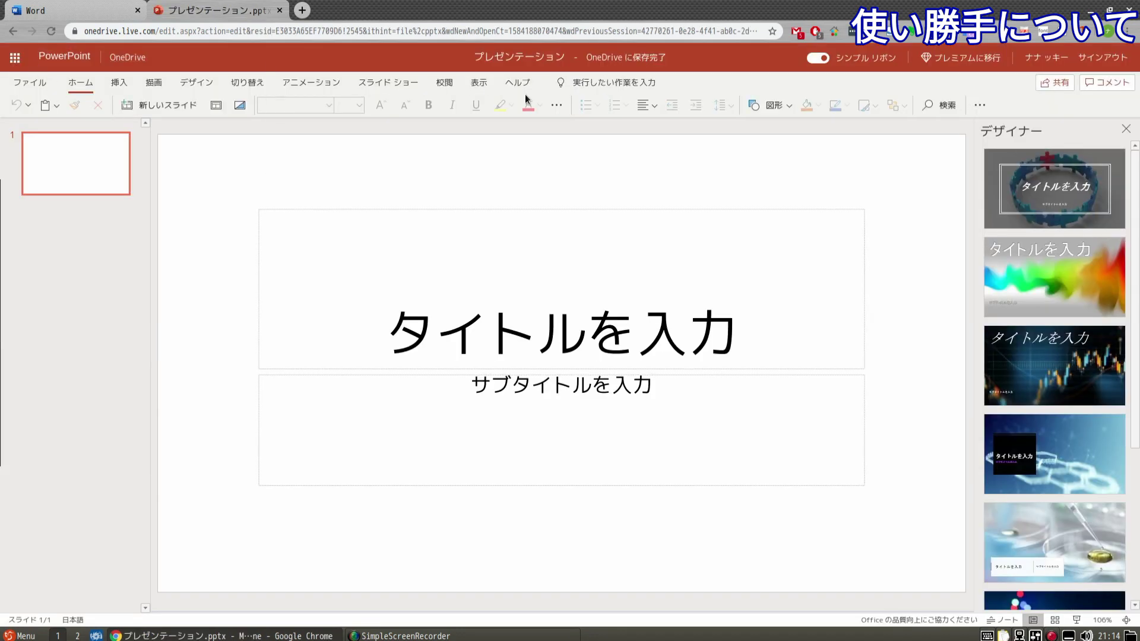
{"action": "left_click", "coordinate": [14, 59]}
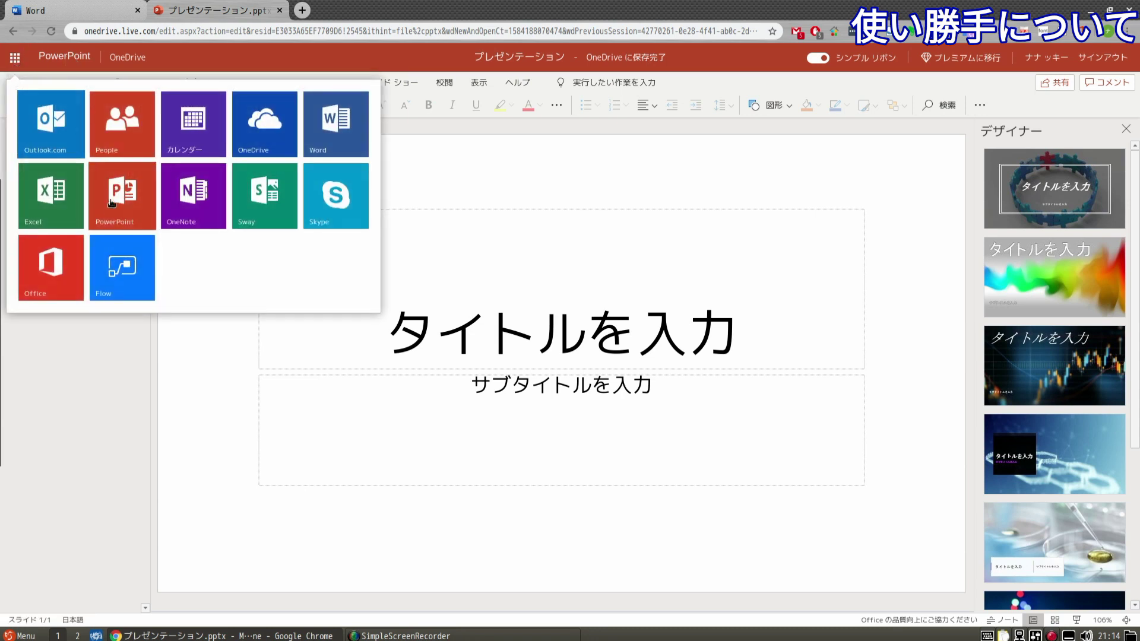
{"action": "left_click", "coordinate": [108, 214]}
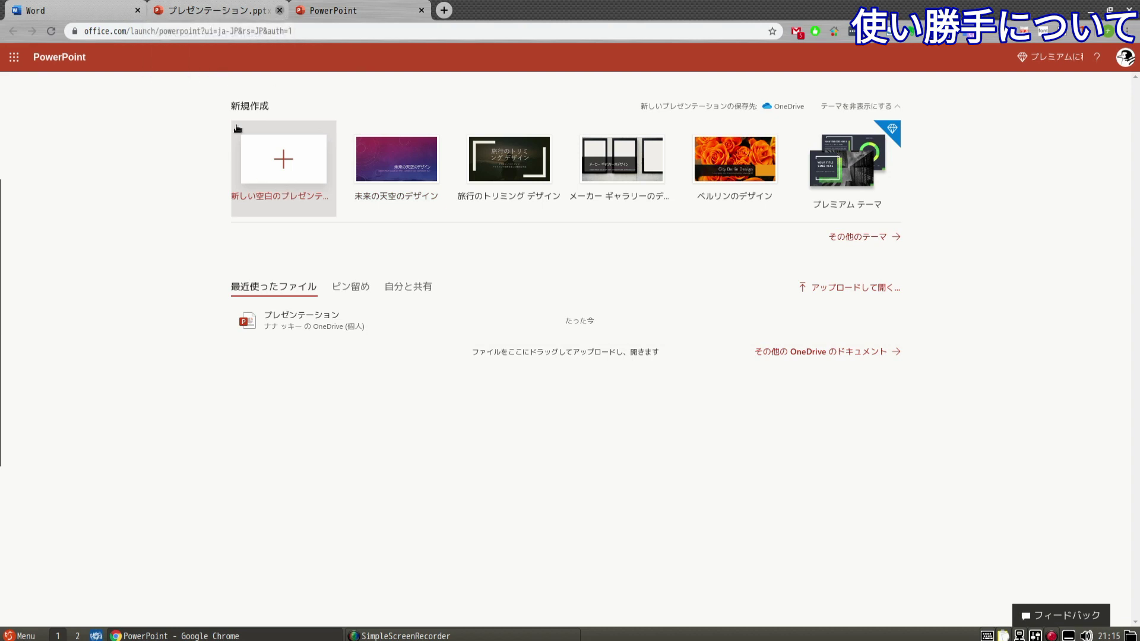
{"action": "left_click", "coordinate": [279, 11]}
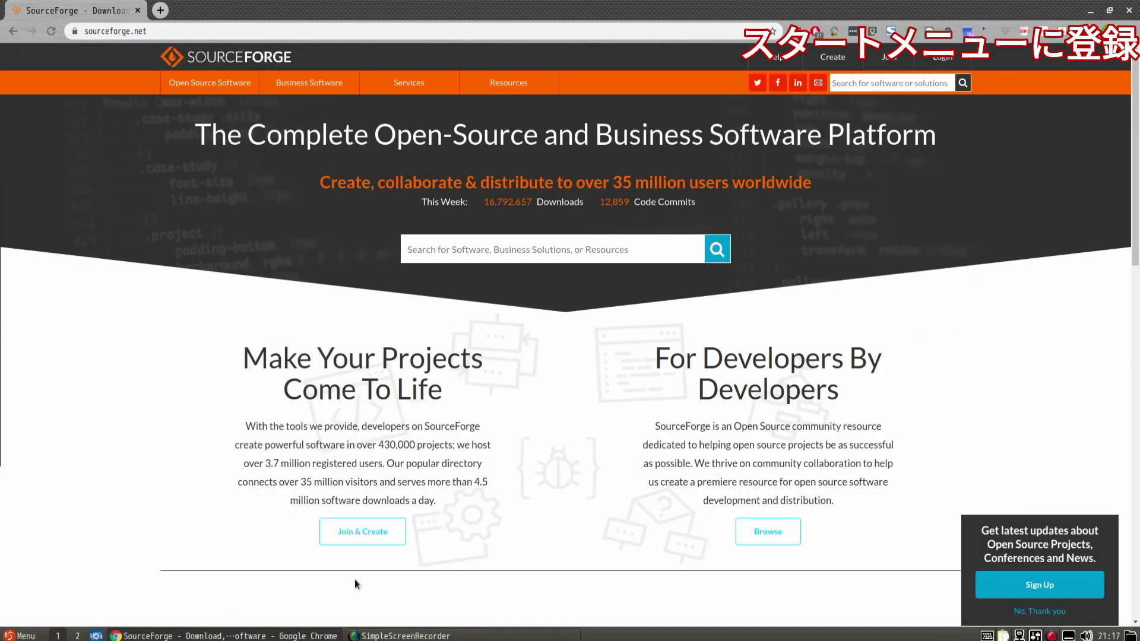
{"action": "left_click", "coordinate": [18, 636]}
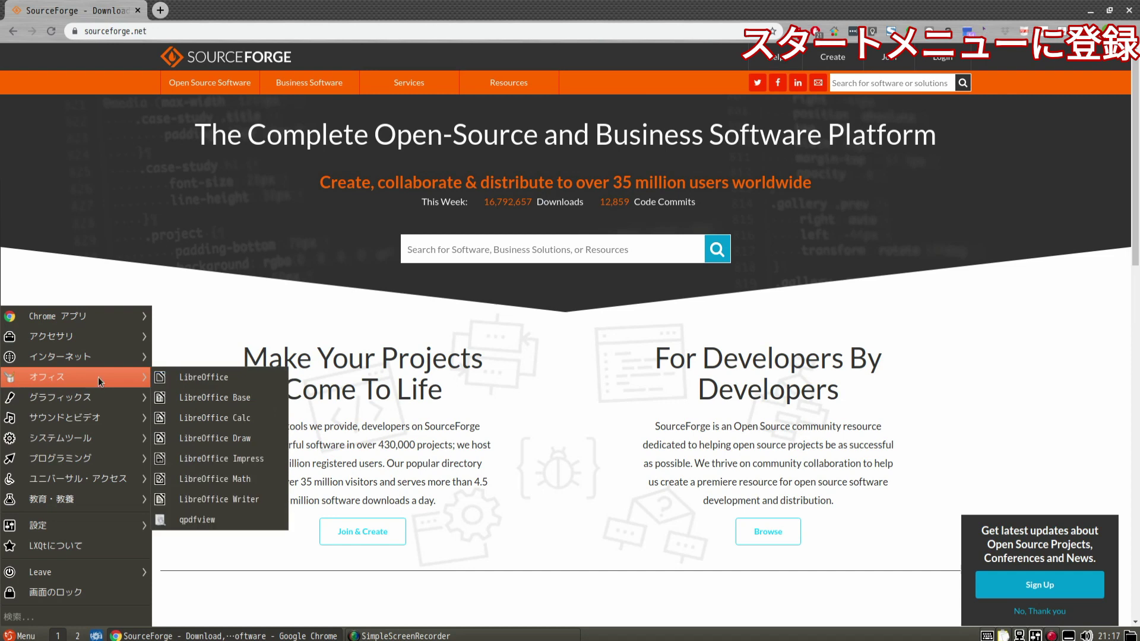
{"action": "mouse_move", "coordinate": [76, 376]}
{"action": "left_click", "coordinate": [208, 597]}
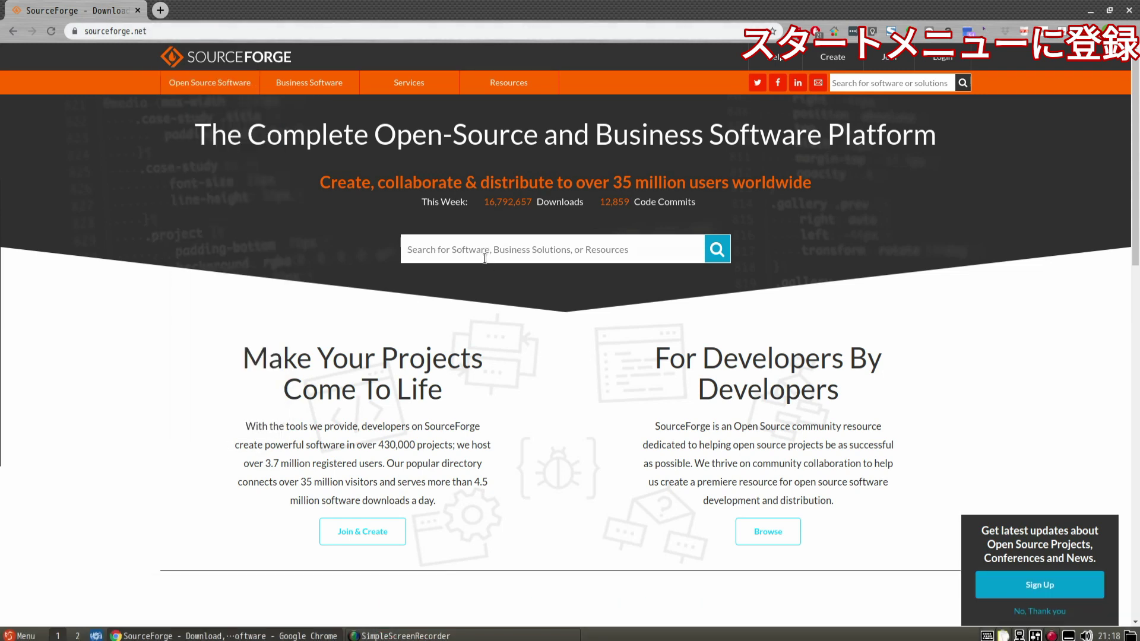
- Search SourceForge for 'Microsoft' and pick Microsoft Online Apps from the suggestions
{"action": "type", "text": "Microso"}
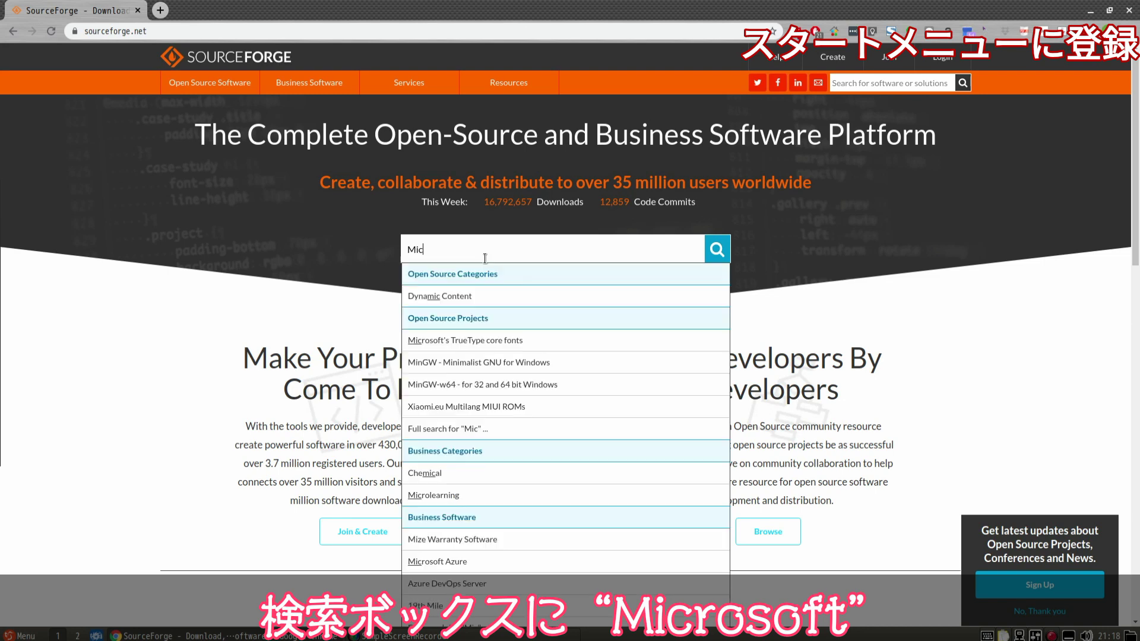
{"action": "type", "text": "ft"}
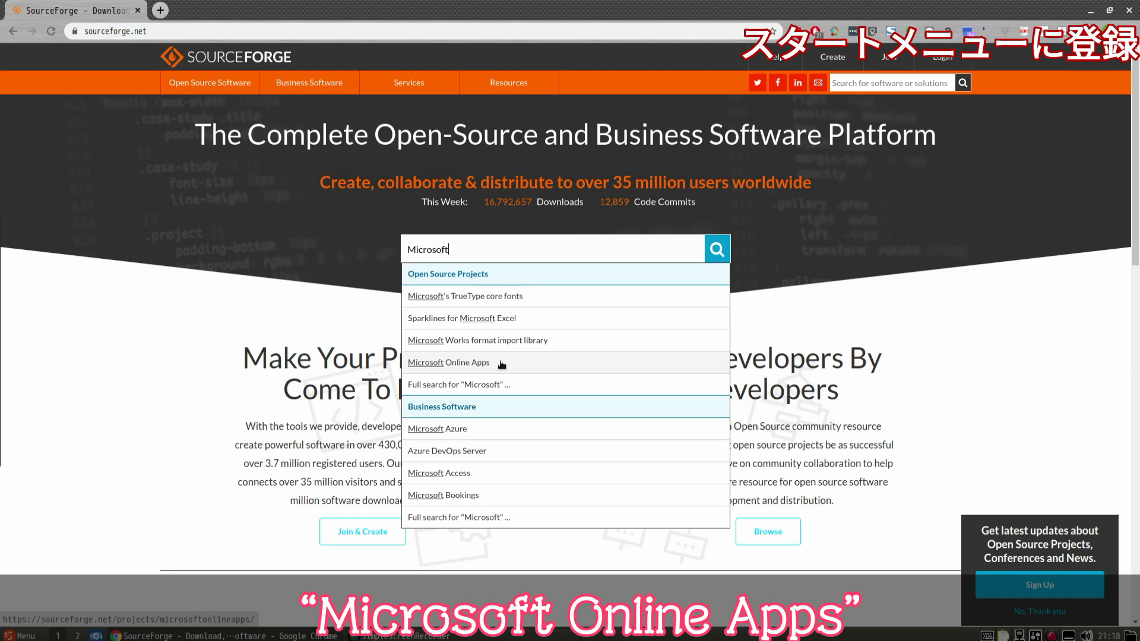
{"action": "left_click", "coordinate": [501, 364]}
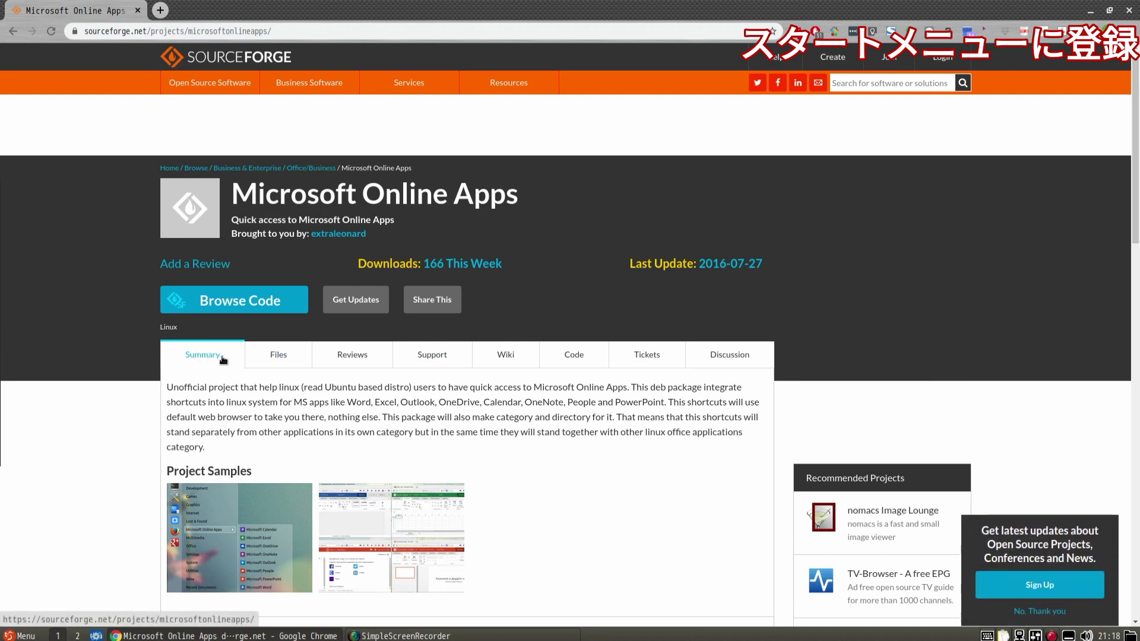
- Download microsoft_online_apps.deb from the project's Files, v1.0.0 folder
{"action": "left_click", "coordinate": [279, 356]}
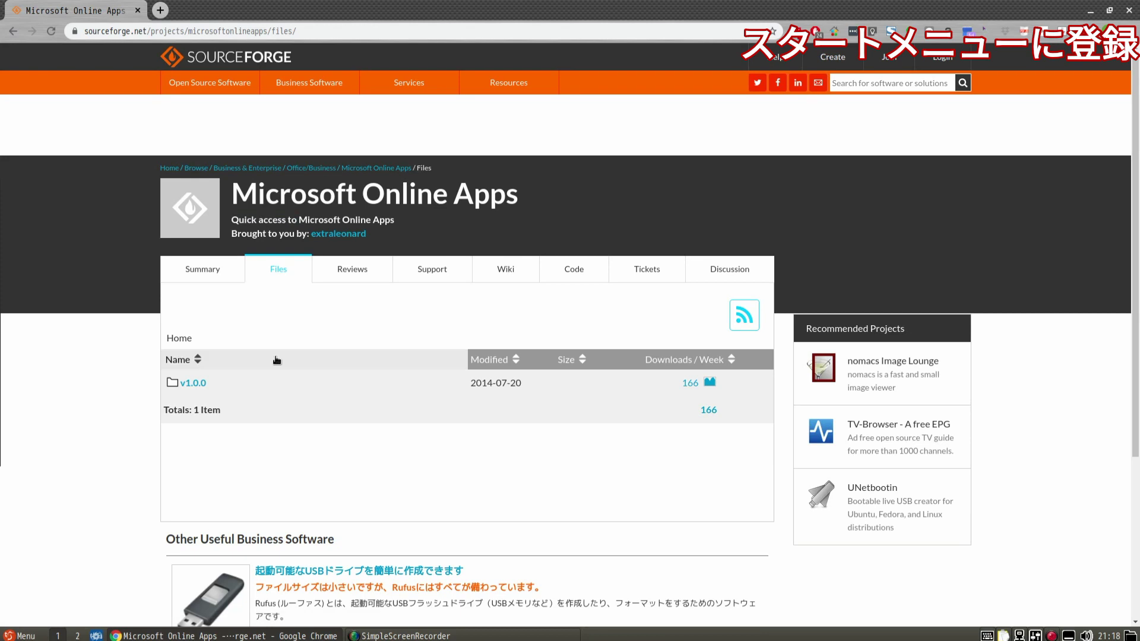
{"action": "left_click", "coordinate": [202, 383]}
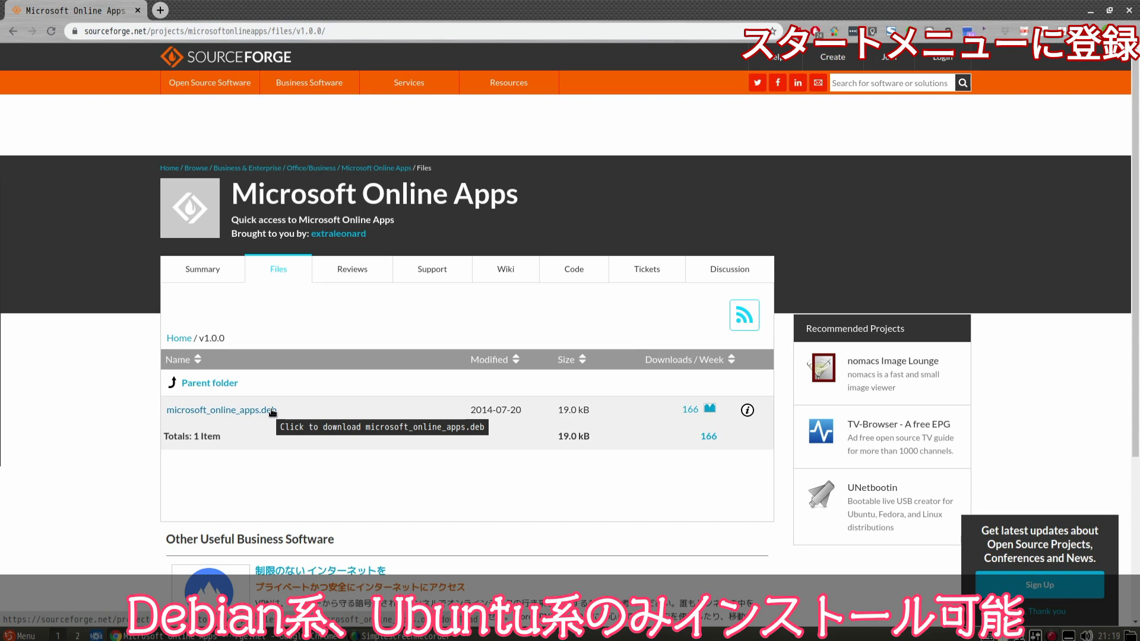
{"action": "left_click", "coordinate": [272, 411]}
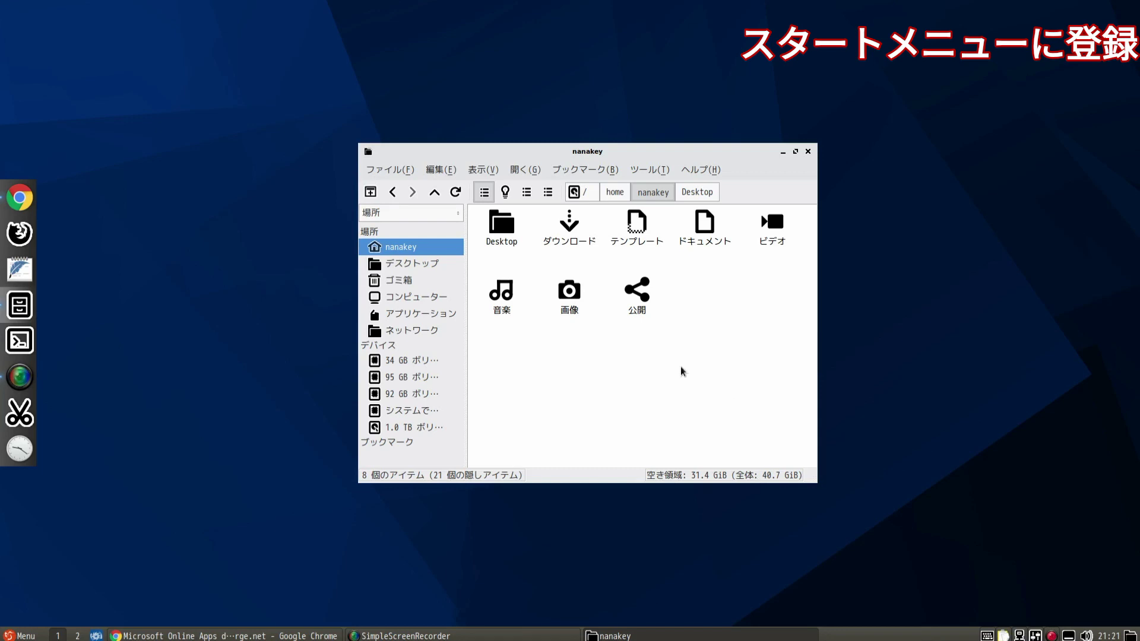
- Install microsoft_online_apps.deb from Downloads with DEBiTool, authorising with the account password
{"action": "double_click", "coordinate": [572, 236]}
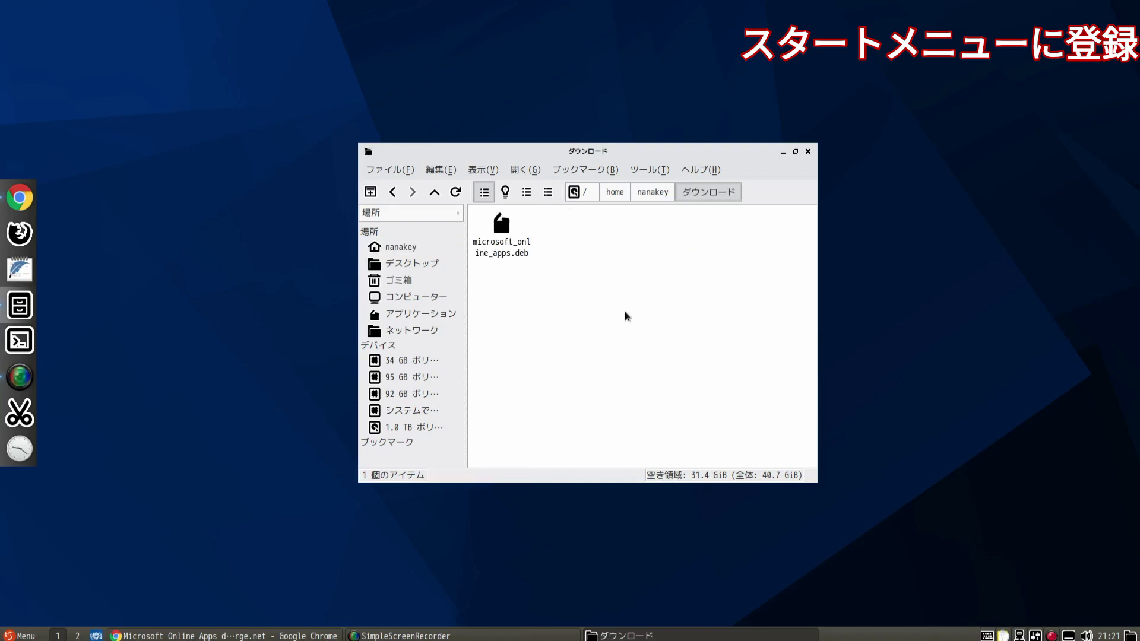
{"action": "double_click", "coordinate": [516, 255]}
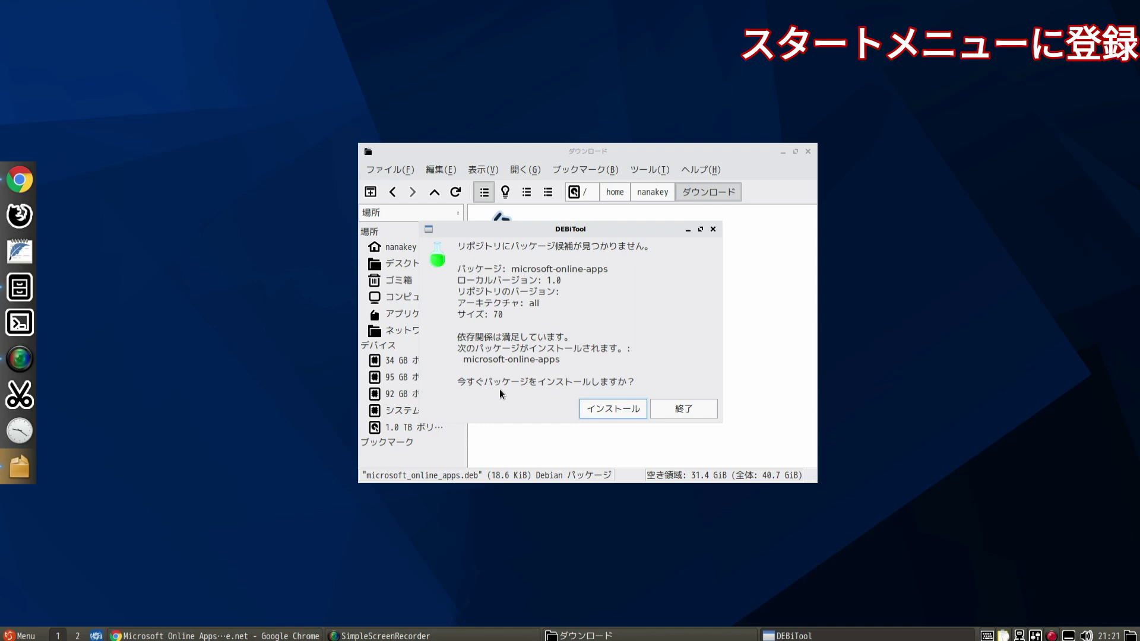
{"action": "left_click", "coordinate": [605, 408]}
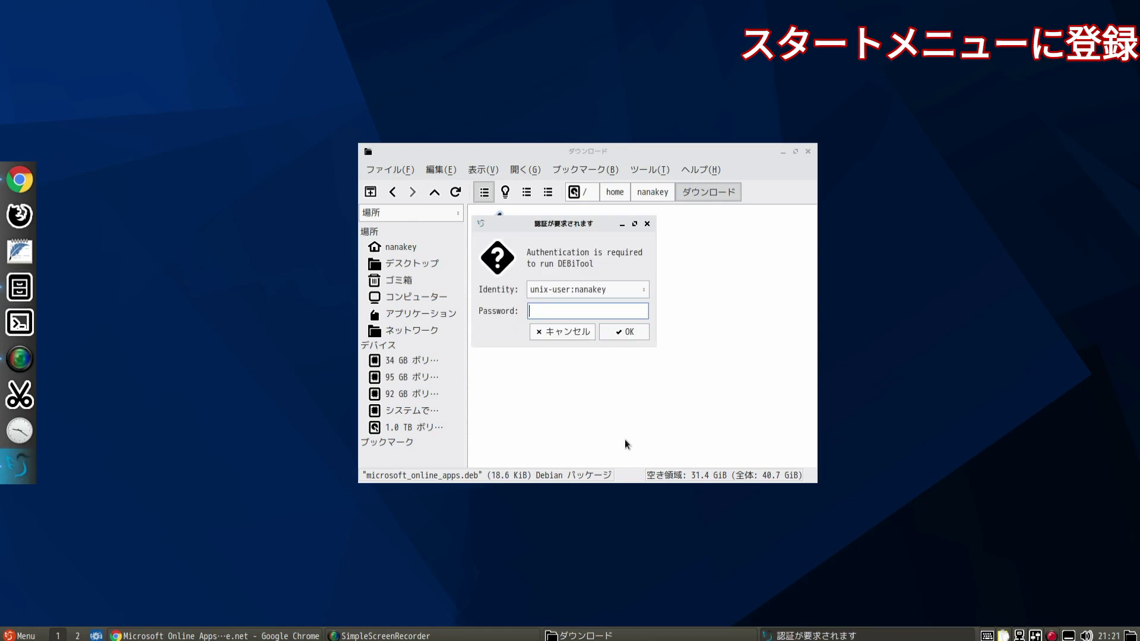
{"action": "type", "text": "*****"}
{"action": "type", "text": "****"}
{"action": "key", "text": "Return"}
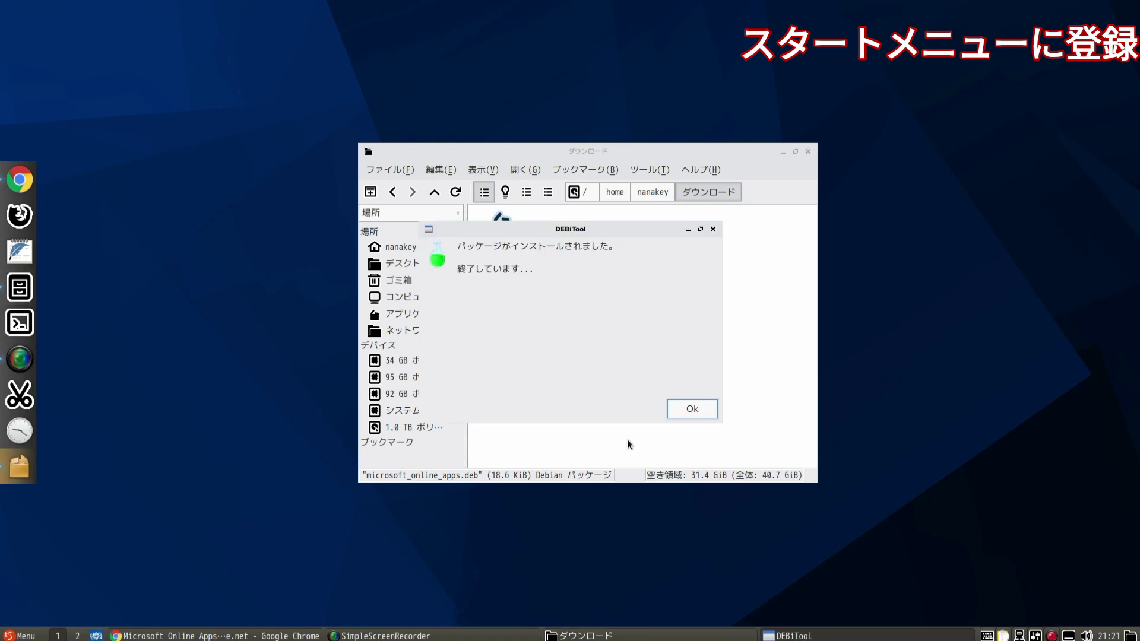
{"action": "left_click", "coordinate": [698, 409]}
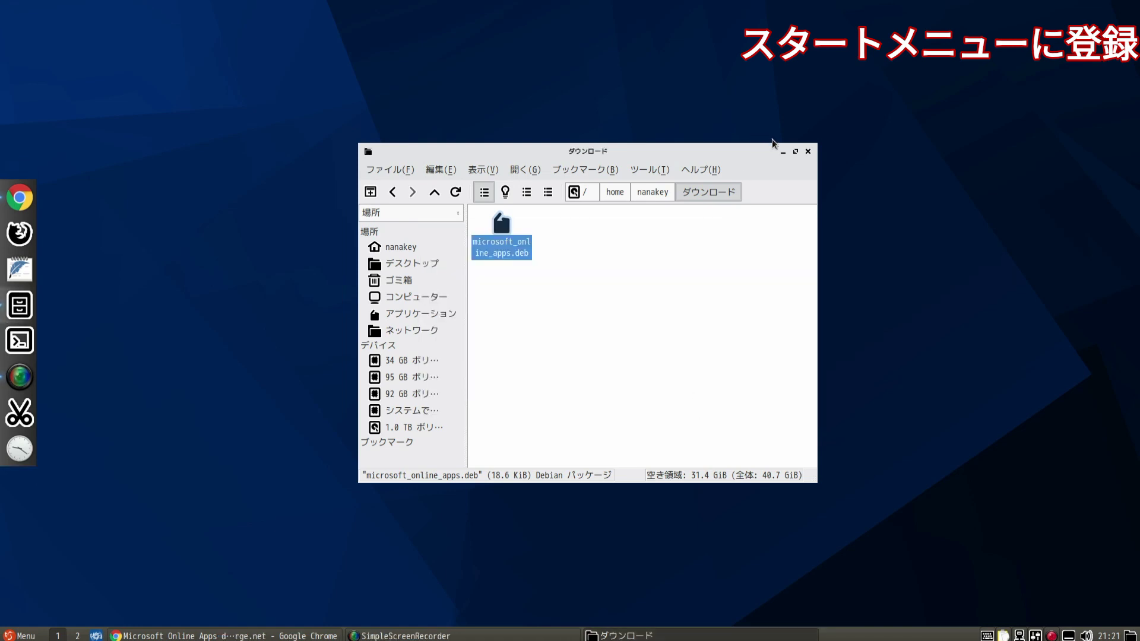
- Close the Downloads window and launch Microsoft Word from the Microsoft Online Apps menu
{"action": "left_click", "coordinate": [808, 151]}
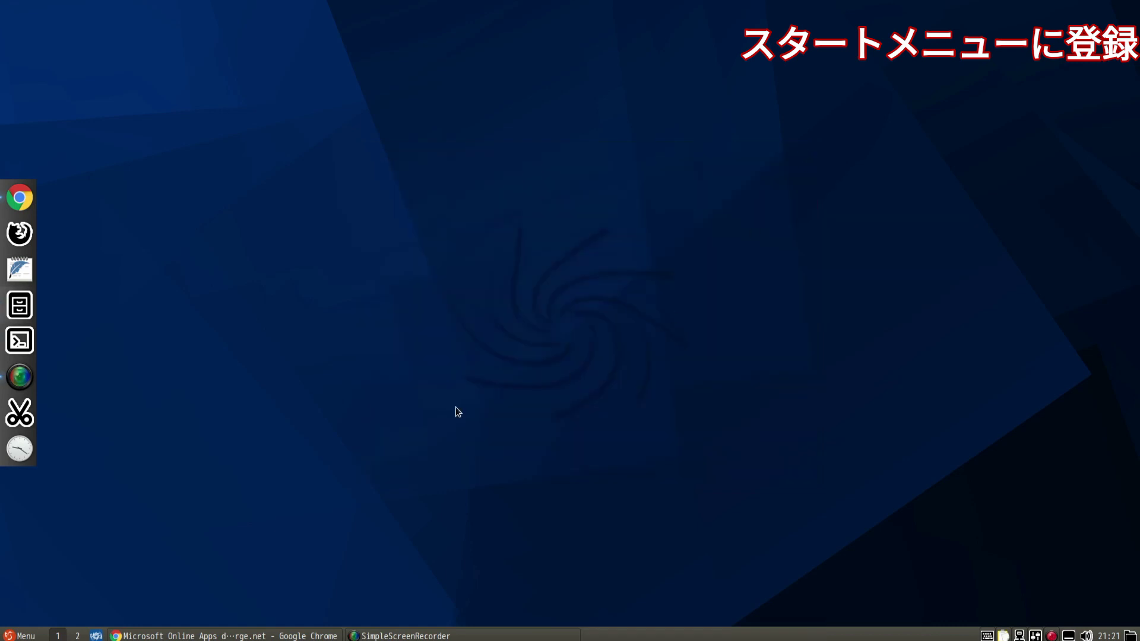
{"action": "left_click", "coordinate": [34, 635]}
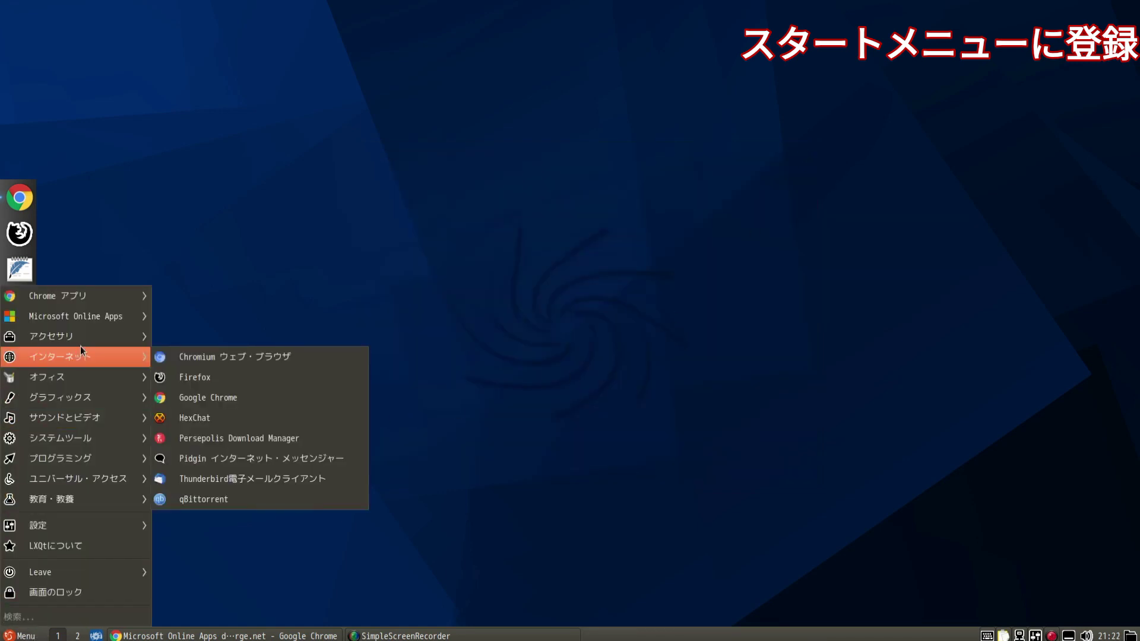
{"action": "mouse_move", "coordinate": [76, 316]}
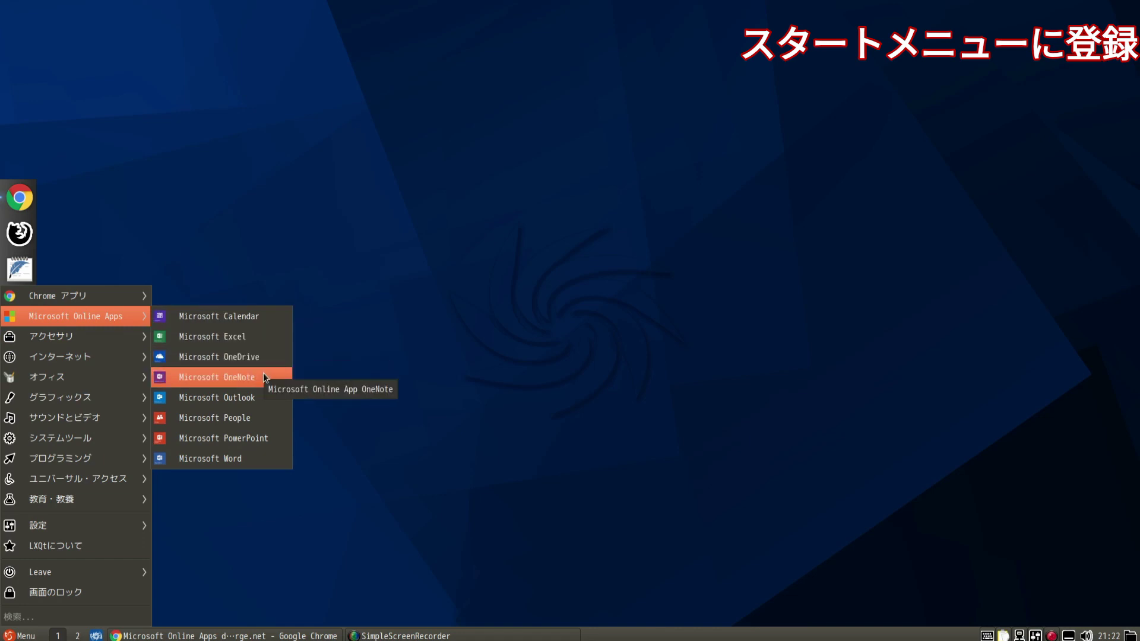
{"action": "left_click", "coordinate": [277, 459]}
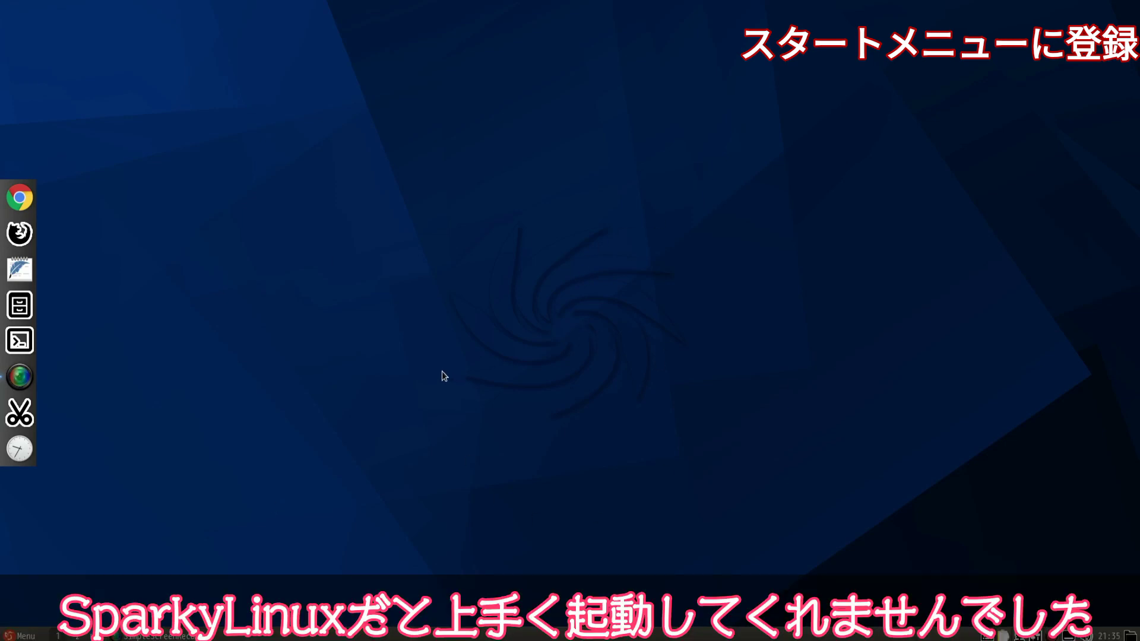
- Launch another Microsoft Online Apps shortcut, then Microsoft PowerPoint, from the menu
{"action": "left_click", "coordinate": [20, 635]}
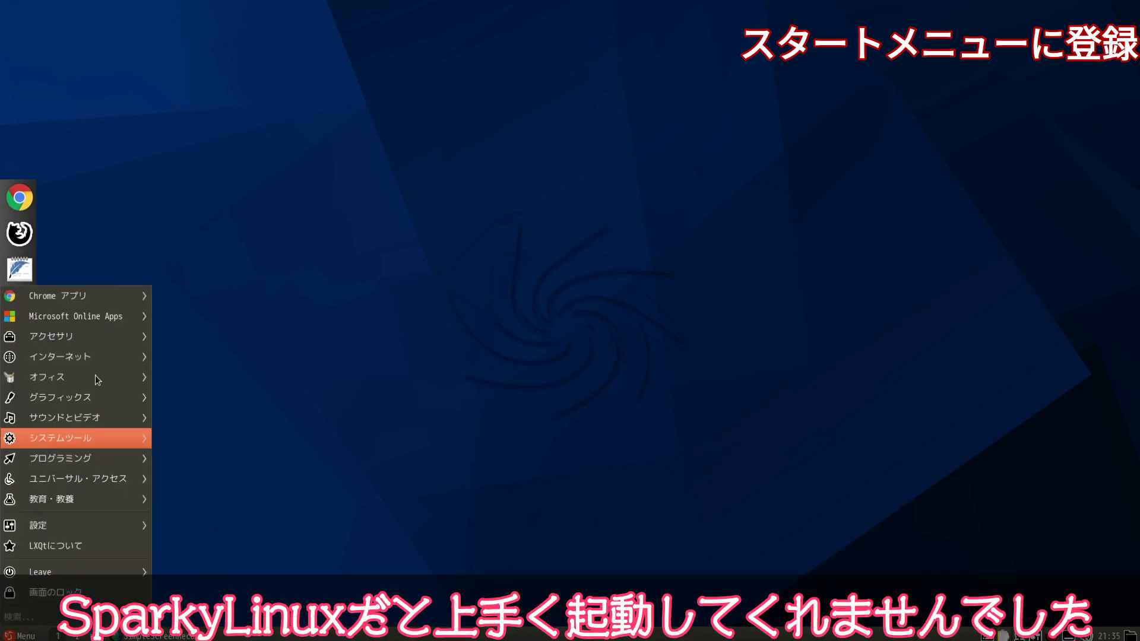
{"action": "left_click", "coordinate": [170, 318]}
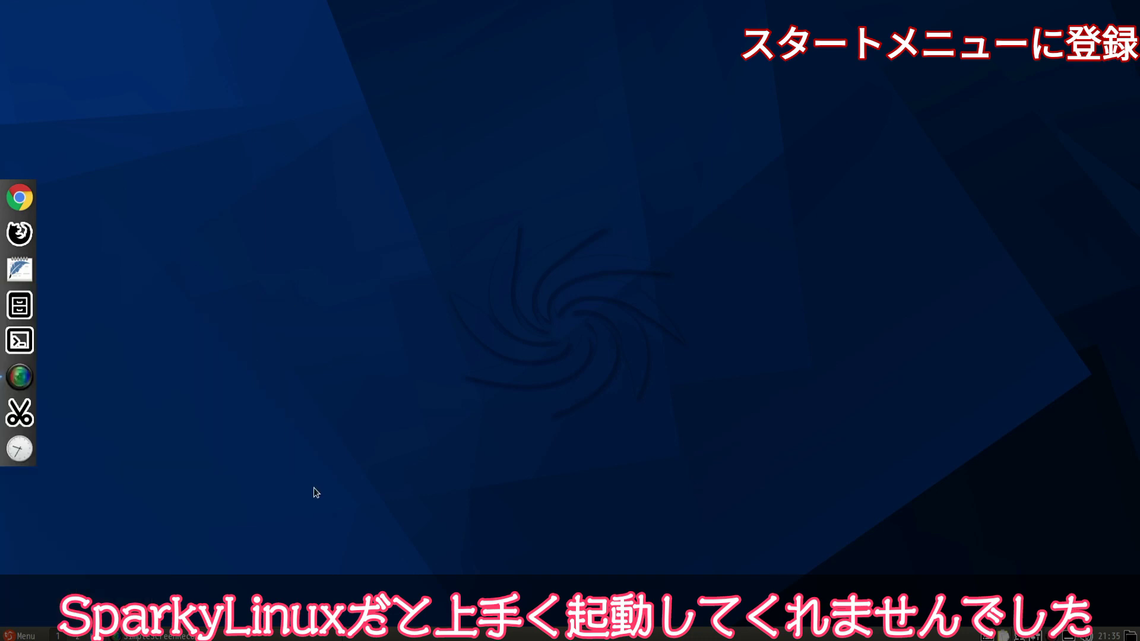
{"action": "left_click", "coordinate": [21, 635]}
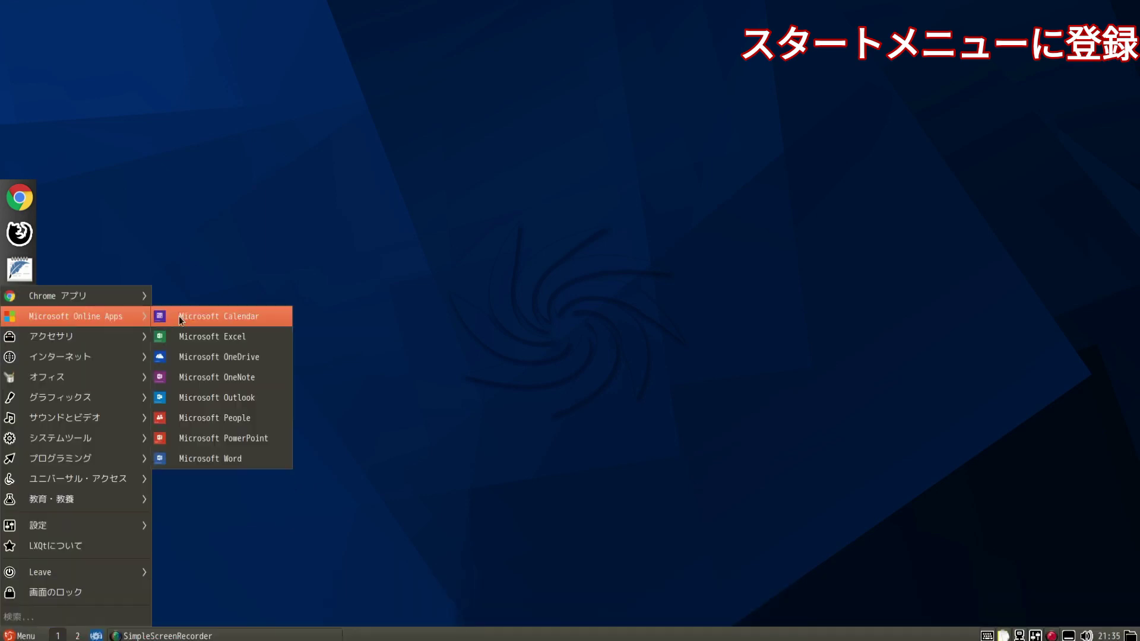
{"action": "left_click", "coordinate": [210, 380]}
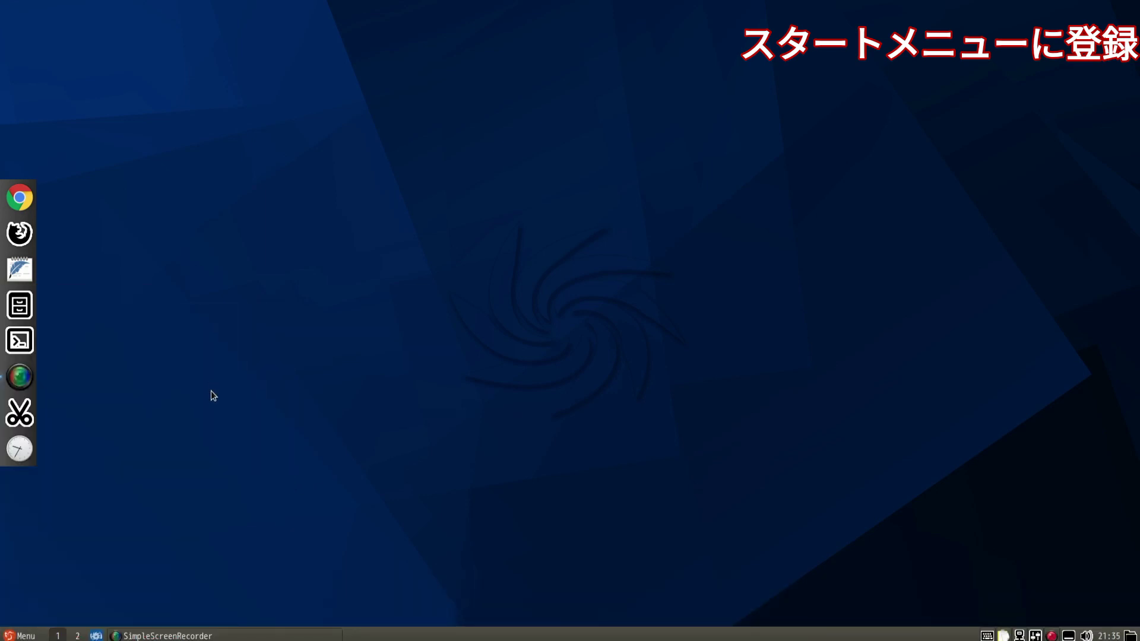
{"action": "left_click", "coordinate": [18, 635]}
{"action": "mouse_move", "coordinate": [76, 315]}
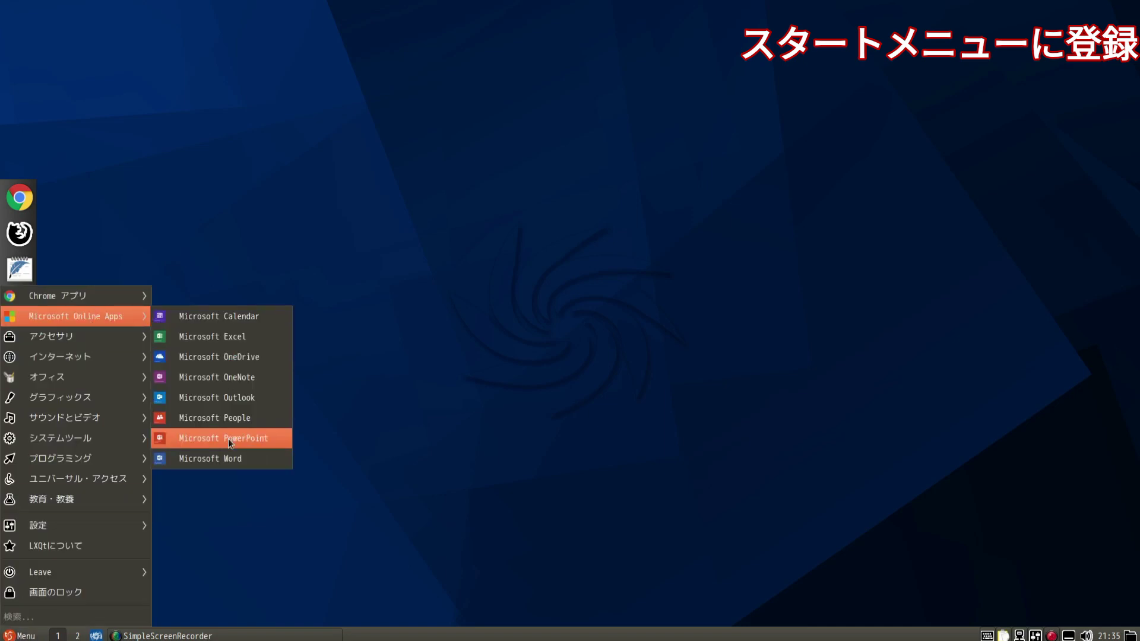
{"action": "left_click", "coordinate": [228, 438]}
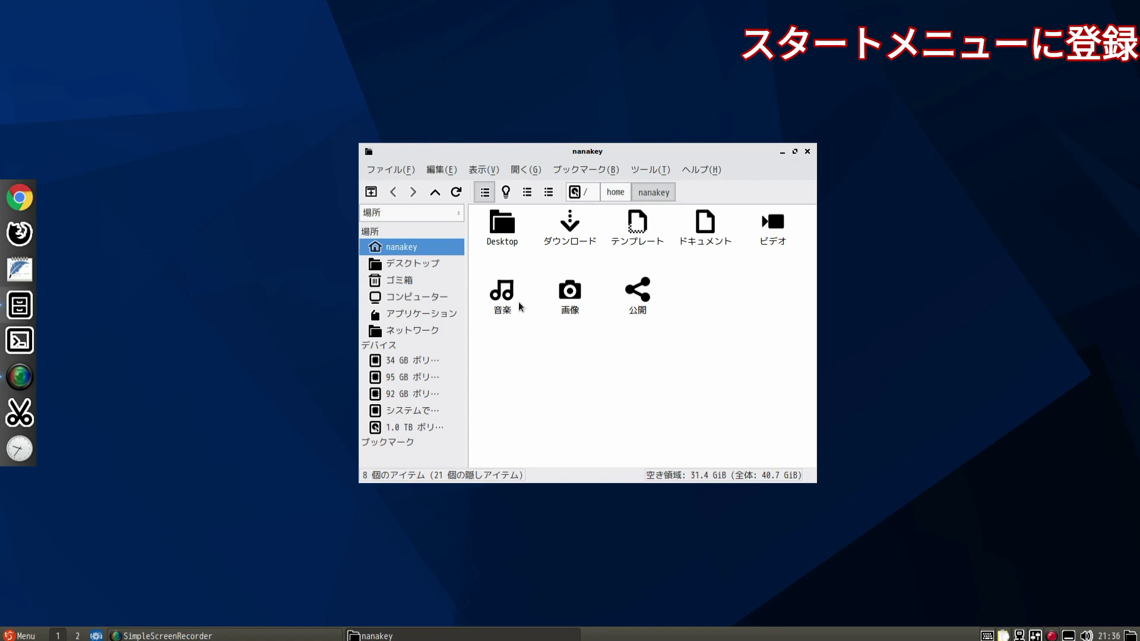
- Open microsoft_online_apps.deb from the ダウンロード folder in DEBiTool
{"action": "left_click", "coordinate": [570, 224]}
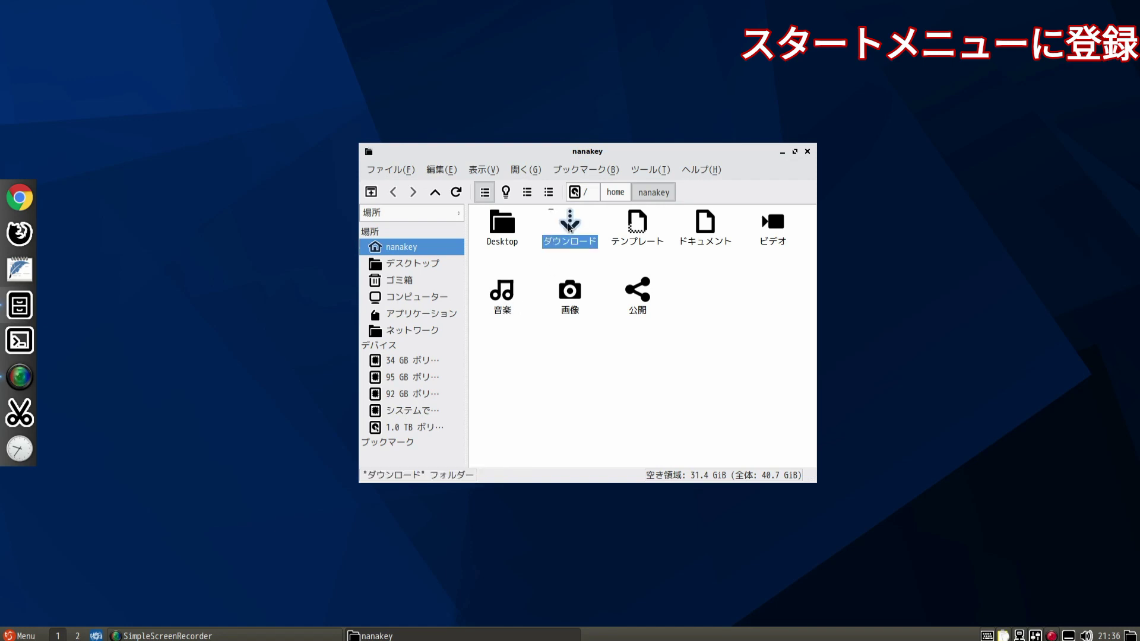
{"action": "double_click", "coordinate": [569, 224]}
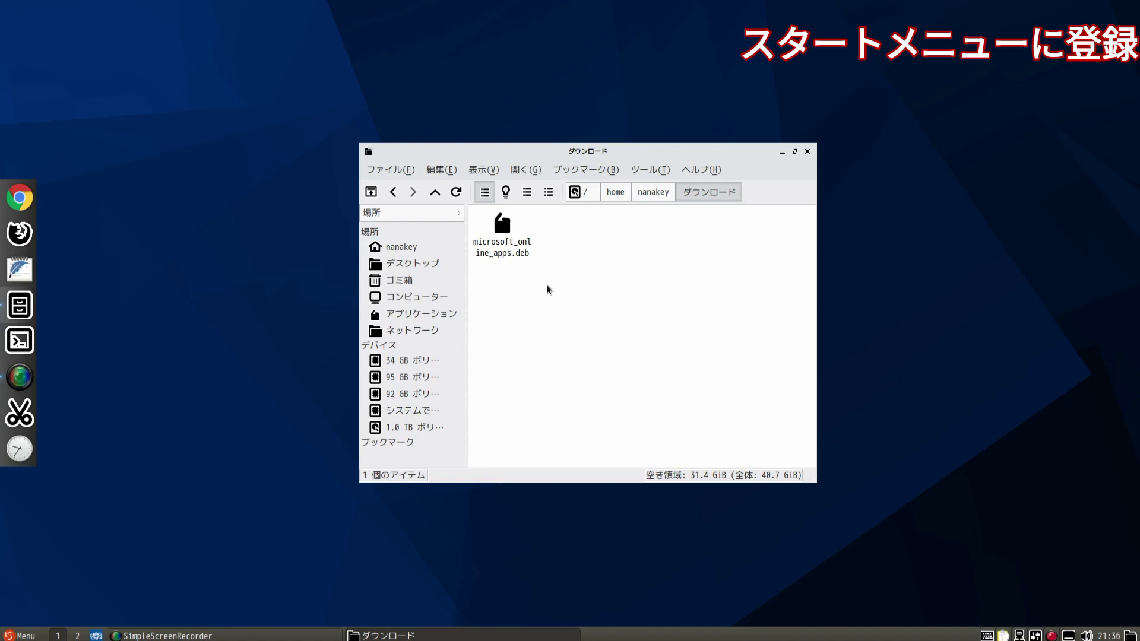
{"action": "mouse_move", "coordinate": [501, 234]}
{"action": "double_click", "coordinate": [495, 248]}
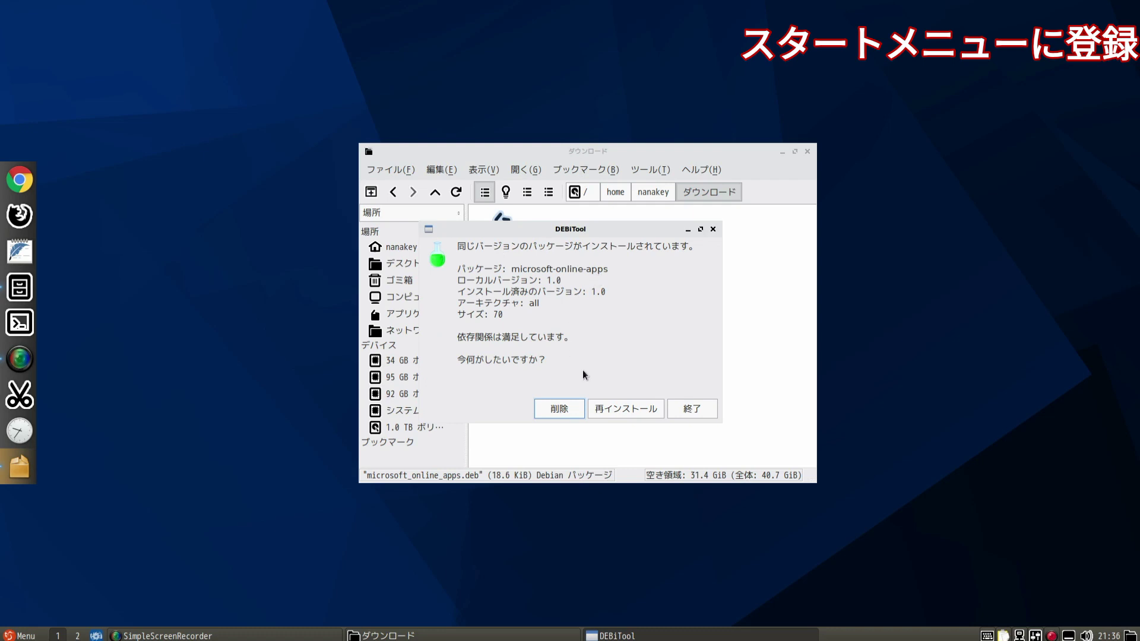
- Remove the installed microsoft-online-apps package, authorizing with the password and confirming the purge with y
{"action": "left_click", "coordinate": [568, 412]}
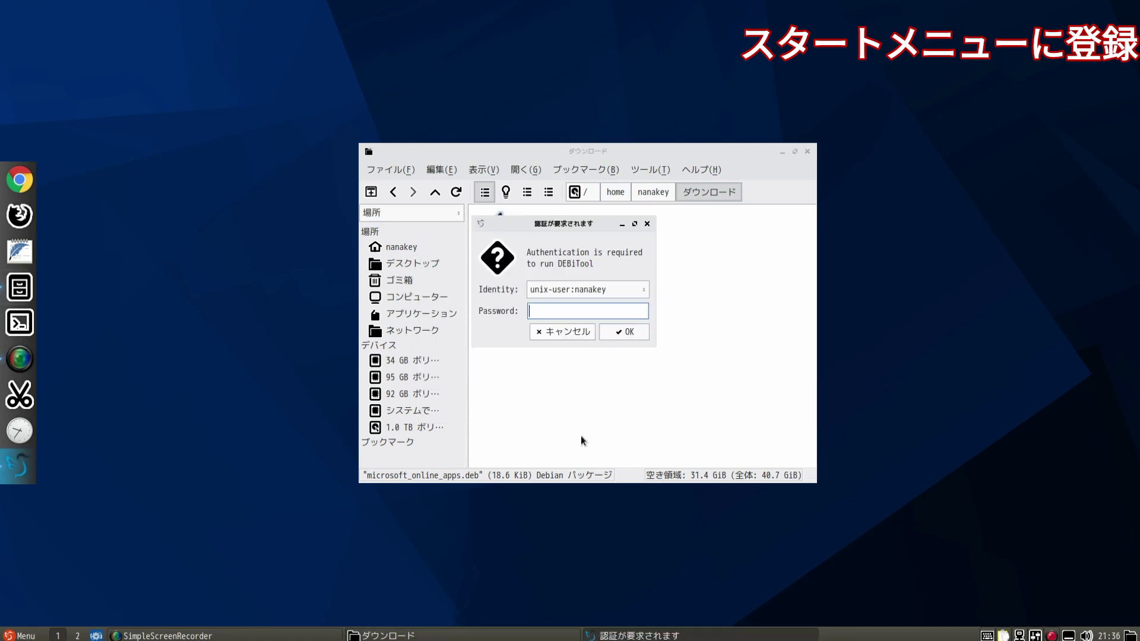
{"action": "type", "text": "***"}
{"action": "type", "text": "******"}
{"action": "key", "text": "Return"}
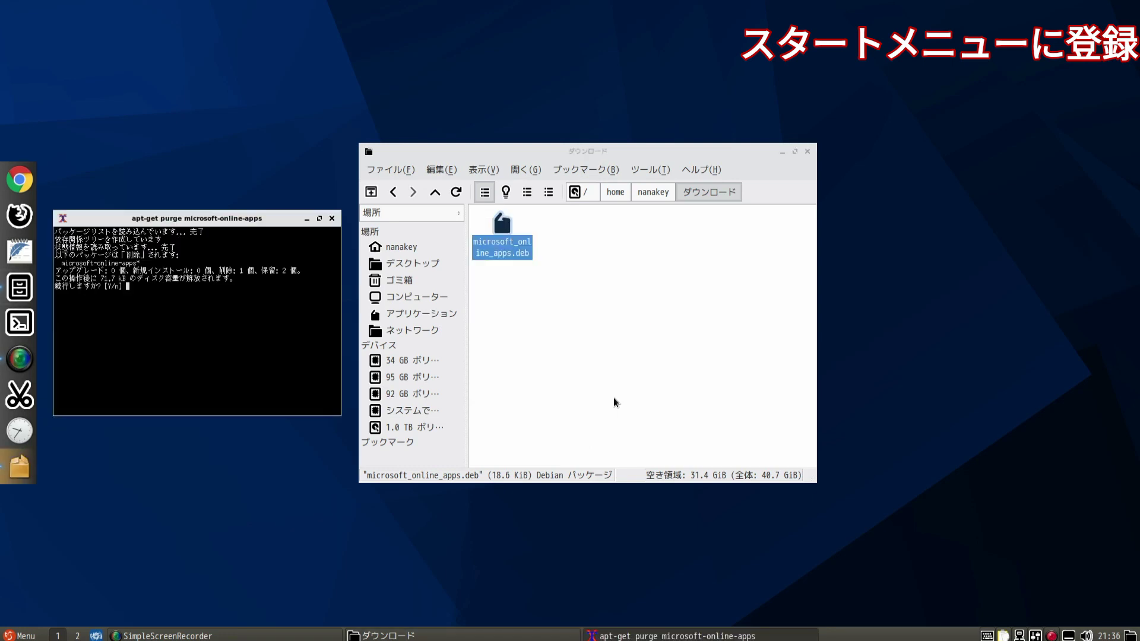
{"action": "type", "text": "y"}
{"action": "key", "text": "Return"}
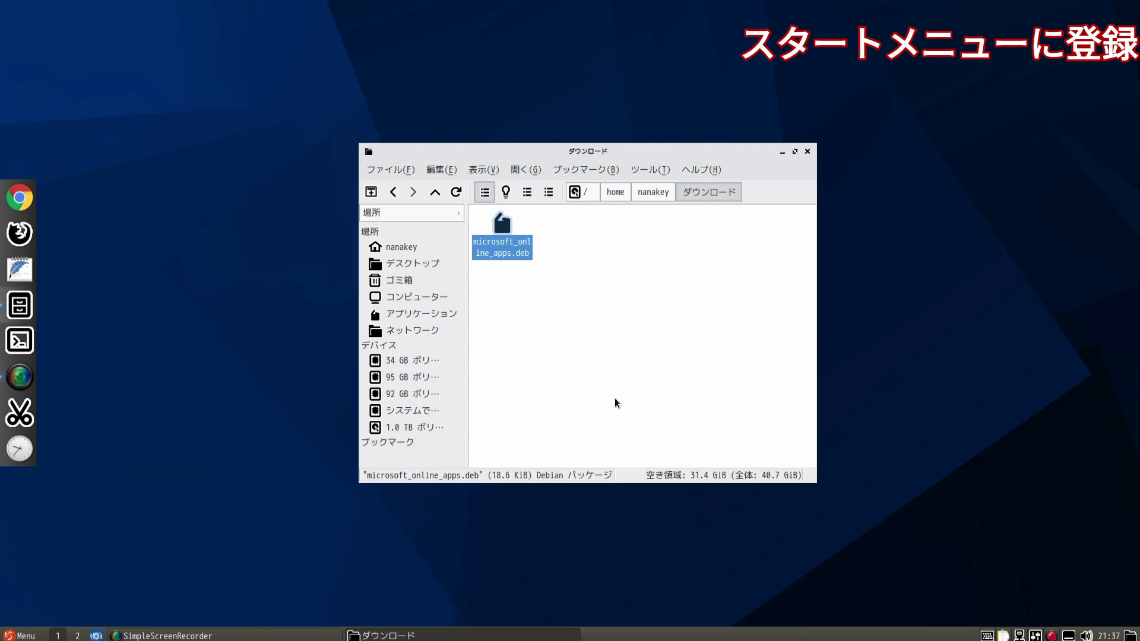
{"action": "left_click", "coordinate": [614, 399]}
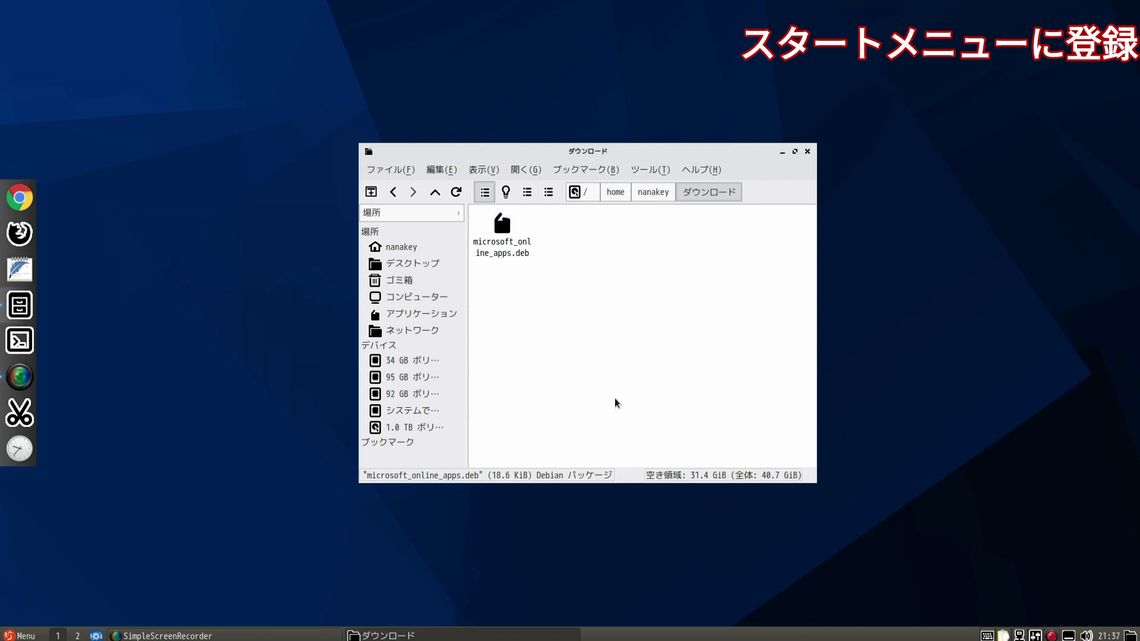
{"action": "left_click", "coordinate": [19, 633]}
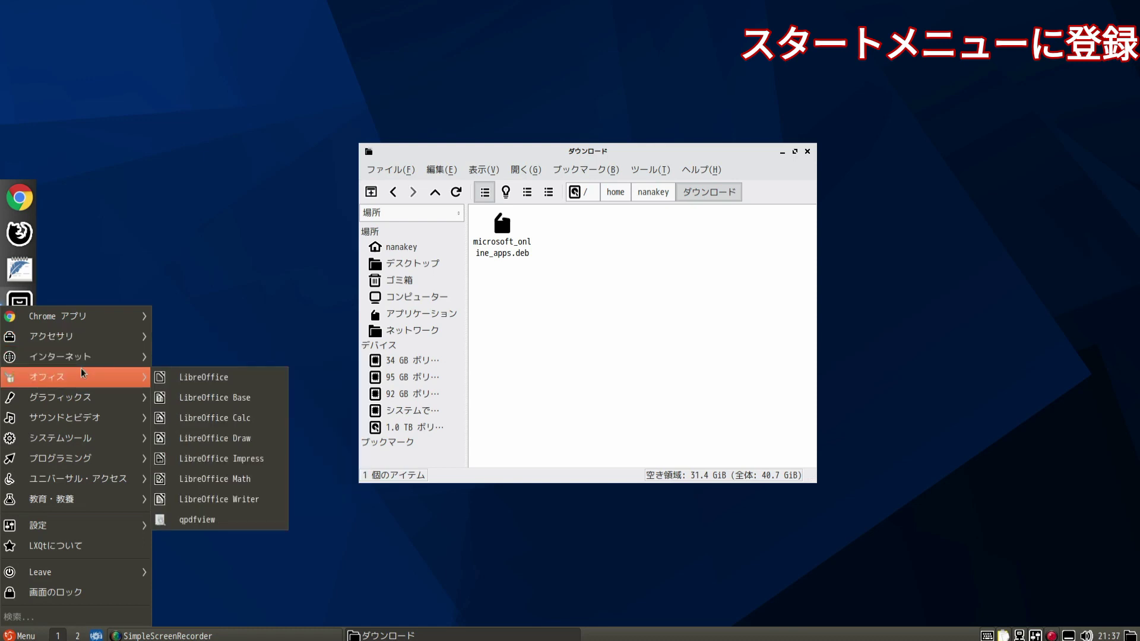
{"action": "mouse_move", "coordinate": [76, 376]}
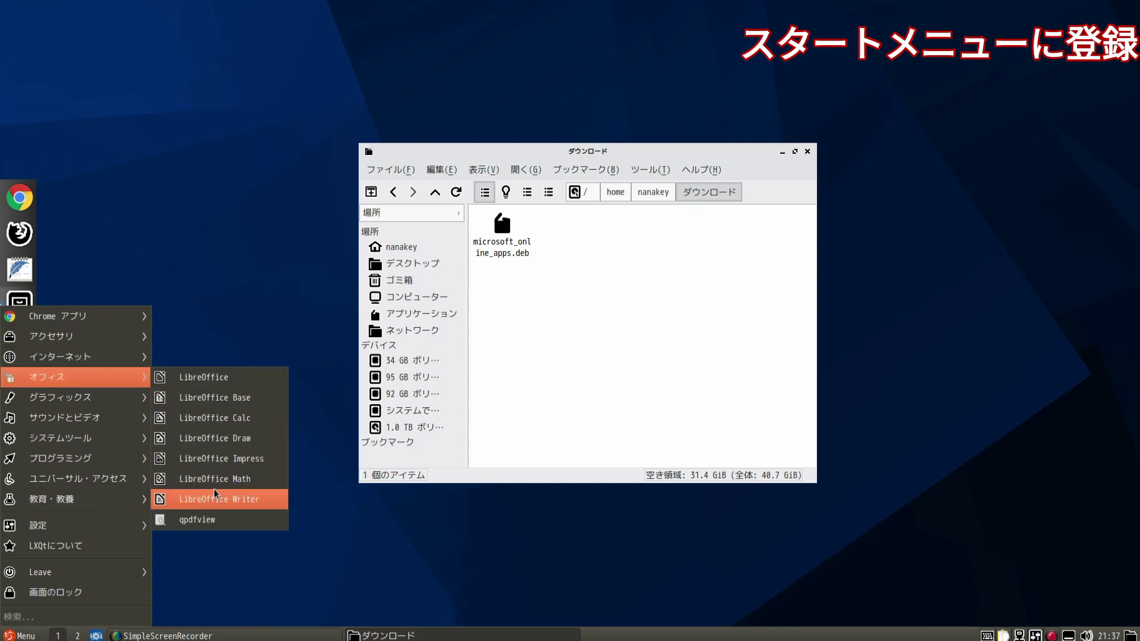
{"action": "left_click", "coordinate": [242, 230]}
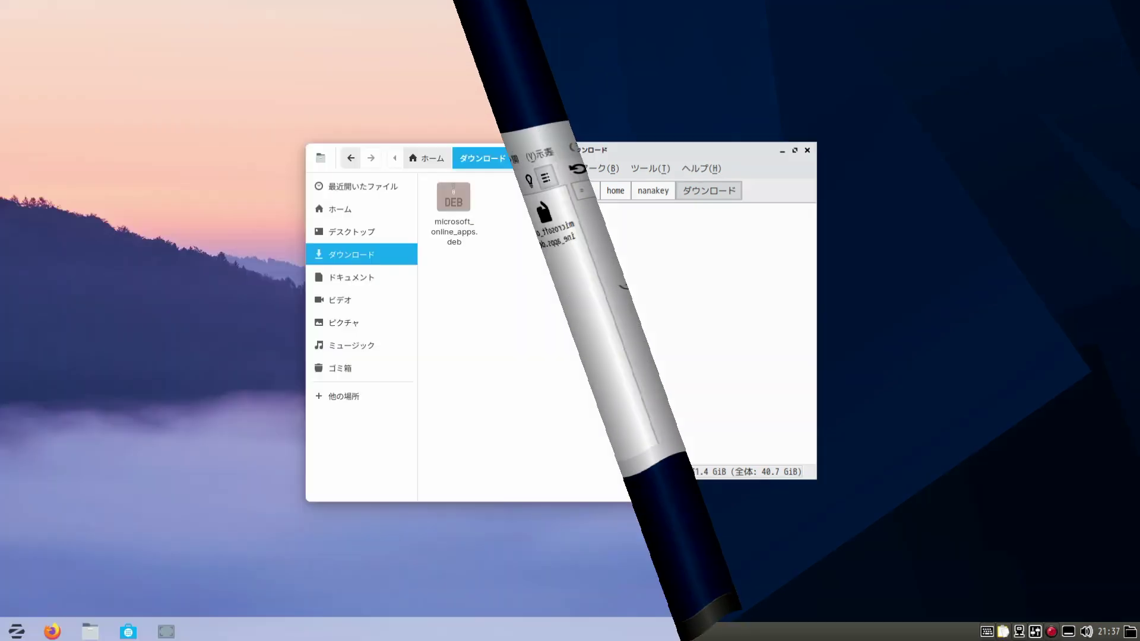
- Install microsoft_online_apps.deb through Zorin OS Software, authorizing with the account password
{"action": "left_click", "coordinate": [591, 403]}
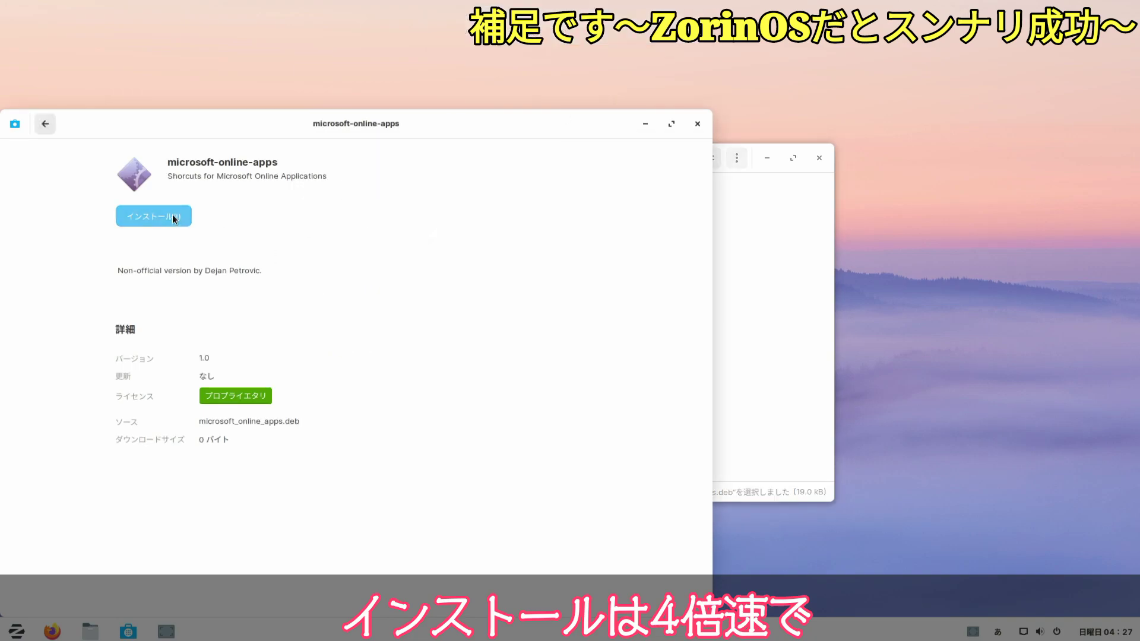
{"action": "left_click", "coordinate": [175, 215]}
{"action": "type", "text": "********"}
{"action": "key", "text": "Return"}
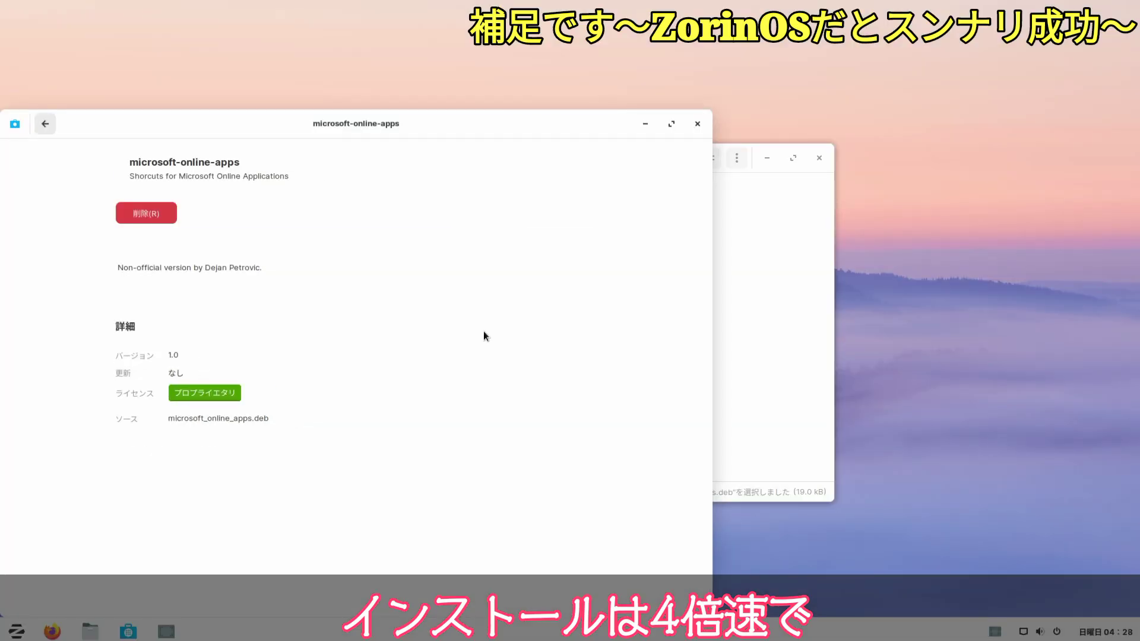
- Close Software and the file manager, then browse the オフィス category to find the new Microsoft shortcuts
{"action": "left_click", "coordinate": [698, 124]}
{"action": "left_click", "coordinate": [819, 158]}
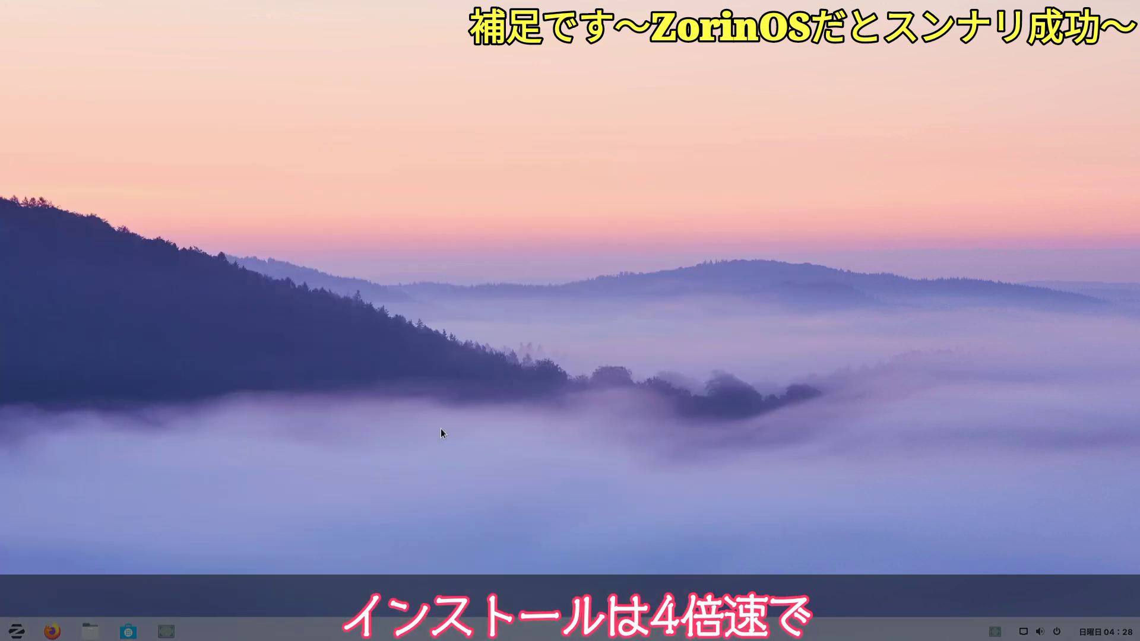
{"action": "left_click", "coordinate": [17, 631]}
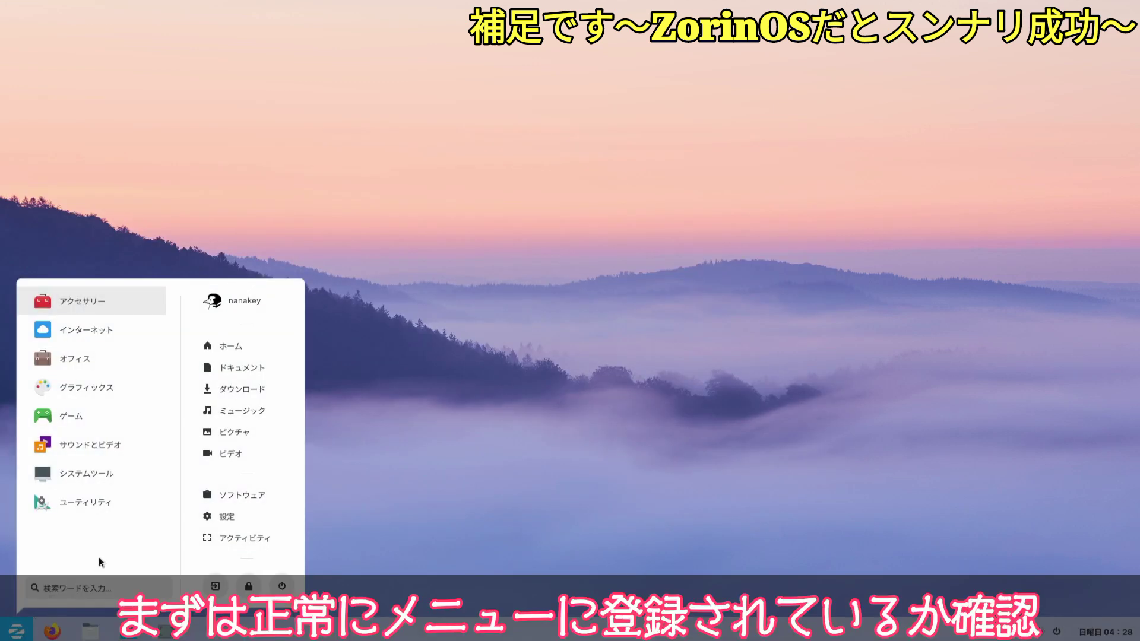
{"action": "left_click", "coordinate": [110, 359]}
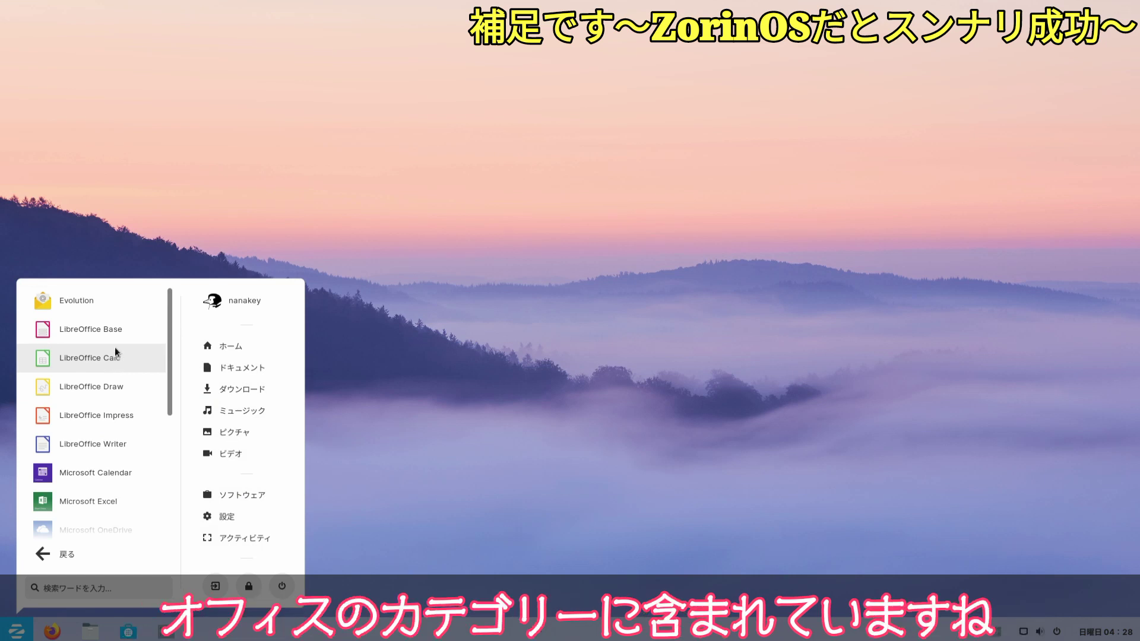
{"action": "scroll", "coordinate": [113, 399], "scroll_direction": "down", "scroll_amount": 3}
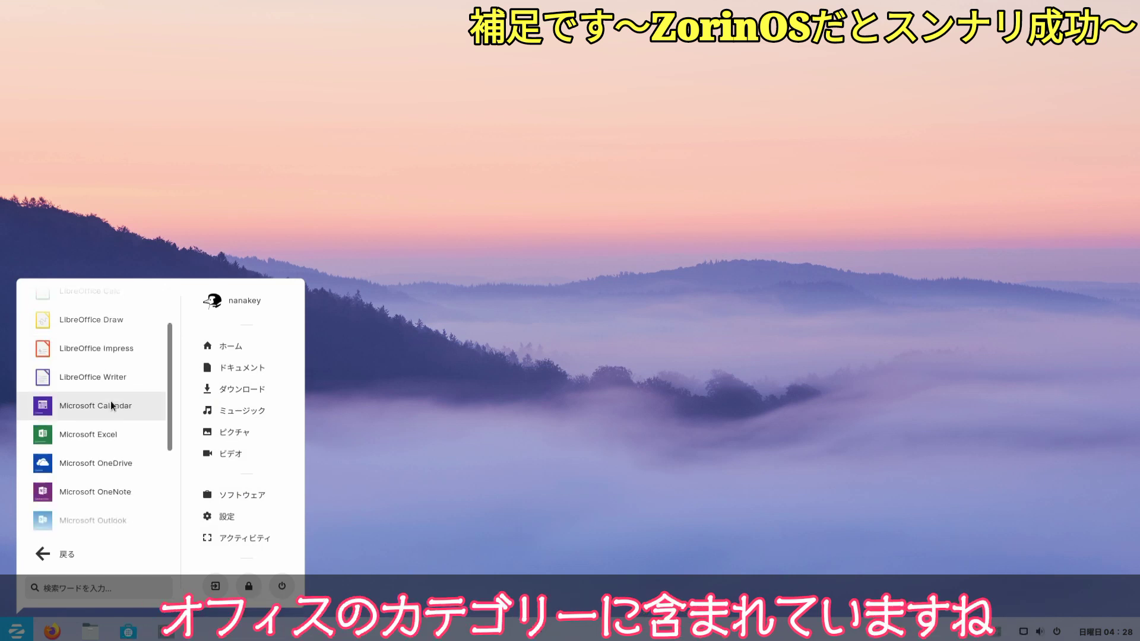
{"action": "scroll", "coordinate": [113, 398], "scroll_direction": "down", "scroll_amount": 1}
{"action": "scroll", "coordinate": [113, 394], "scroll_direction": "down", "scroll_amount": 1}
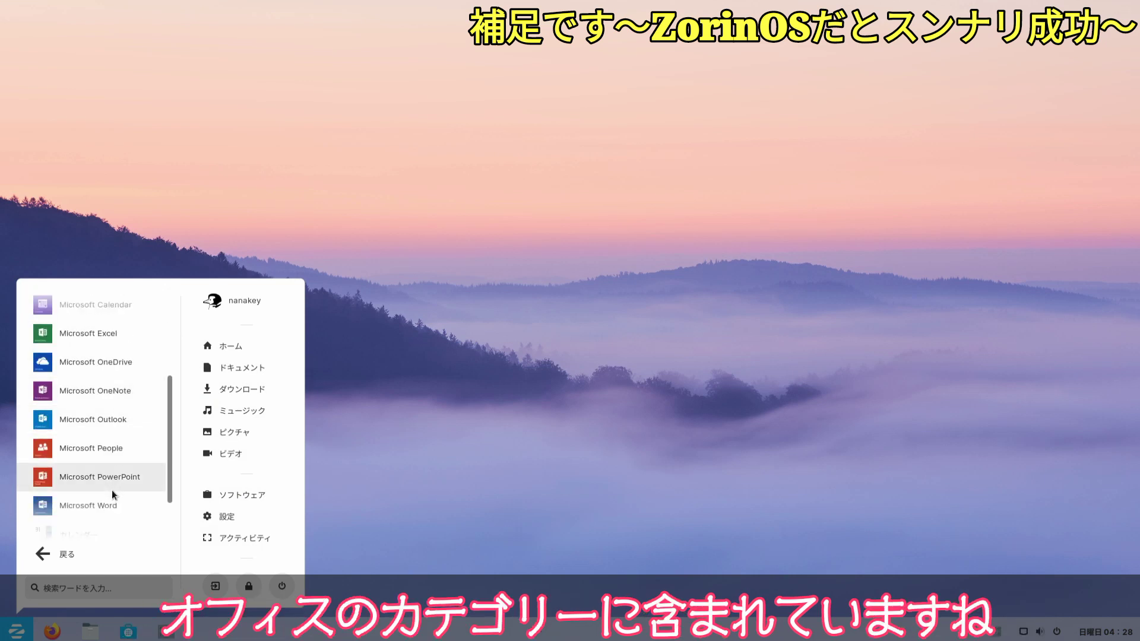
- Launch Word Online from the Microsoft Word shortcut in the Zorin menu's Office category
{"action": "left_click", "coordinate": [117, 505]}
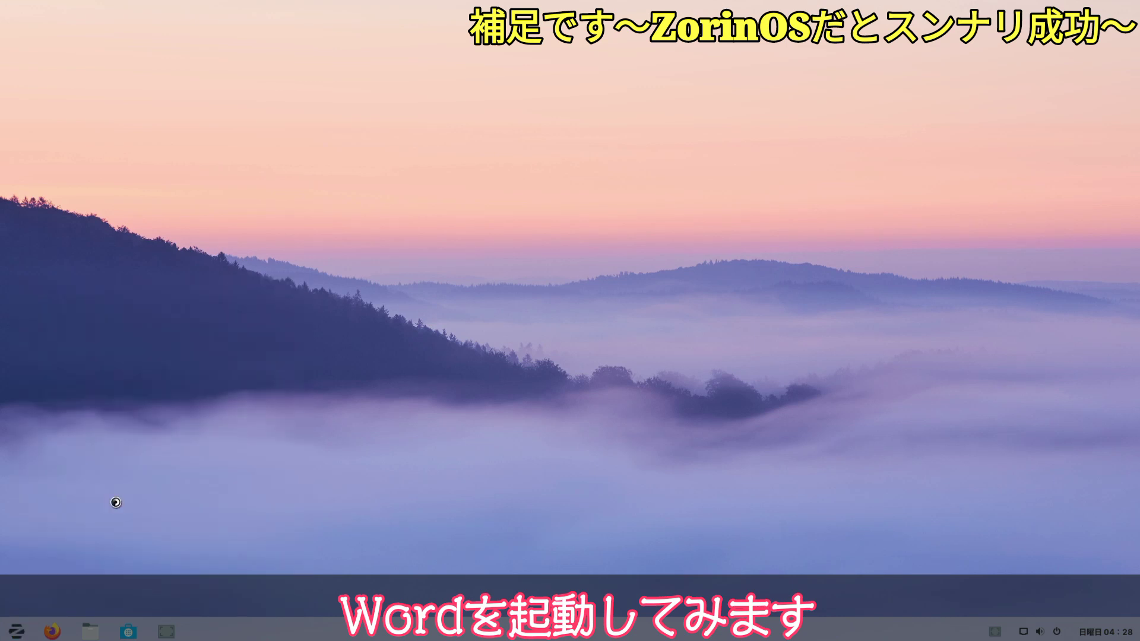